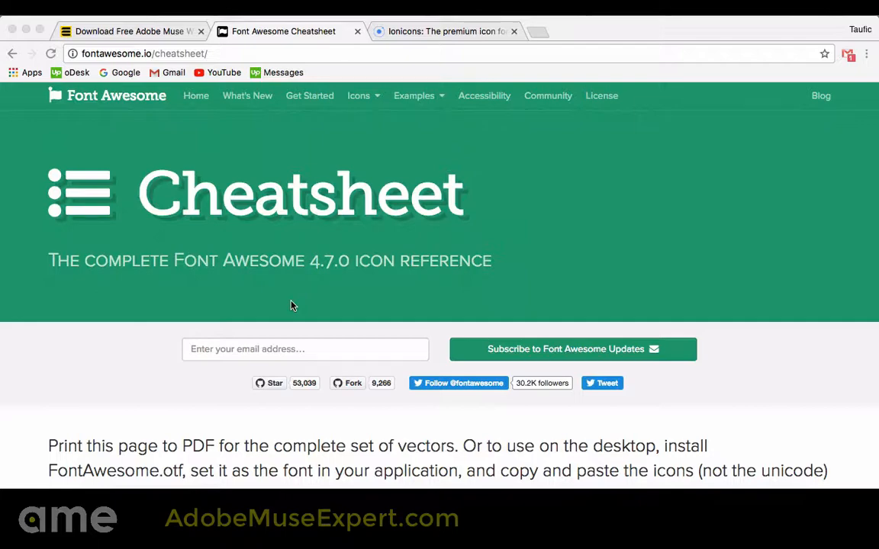
Examine the complete Font Awesome 4.7.0 icon list on the cheatsheet page
scroll(291, 305, "down", 5)
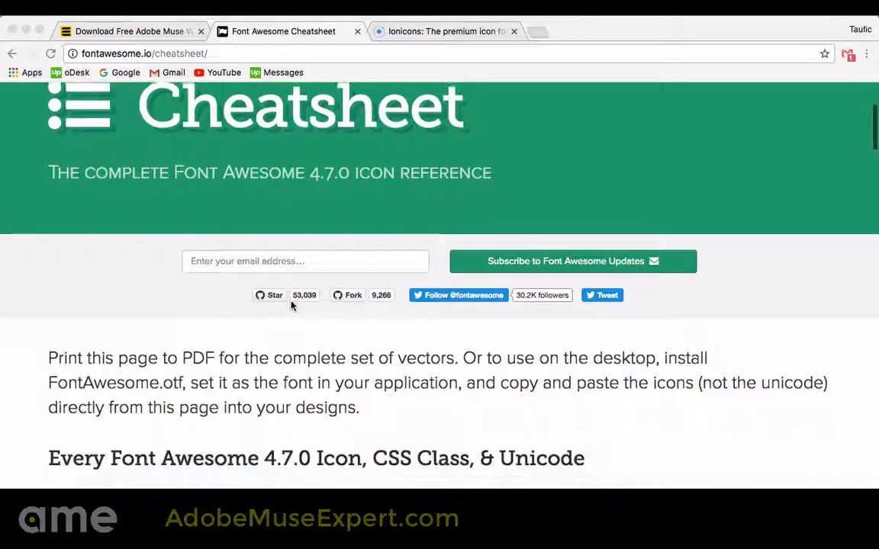
scroll(291, 305, "down", 5)
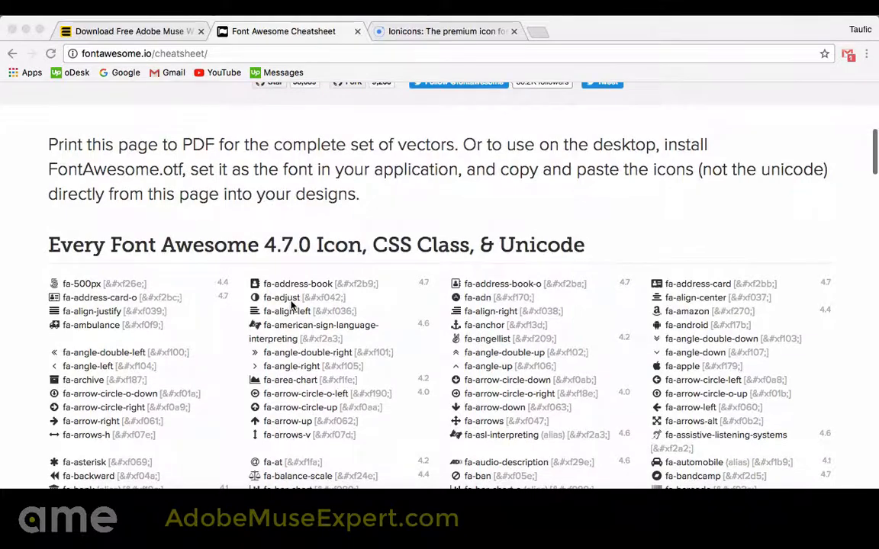
scroll(290, 305, "down", 4)
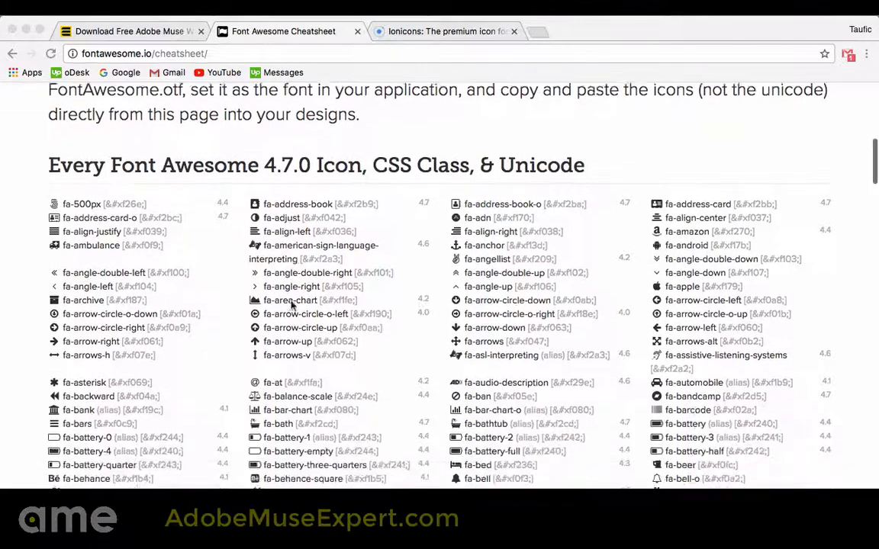
scroll(291, 305, "down", 3)
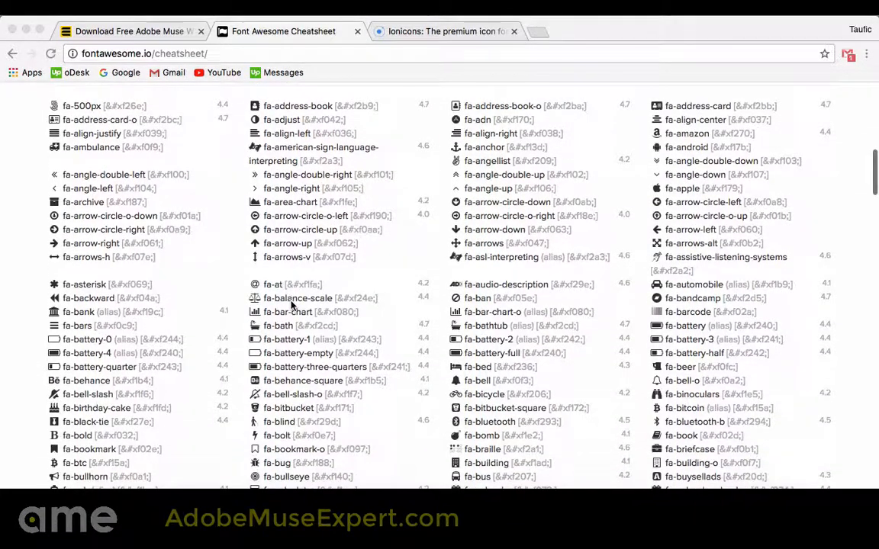
scroll(280, 336, "down", 5)
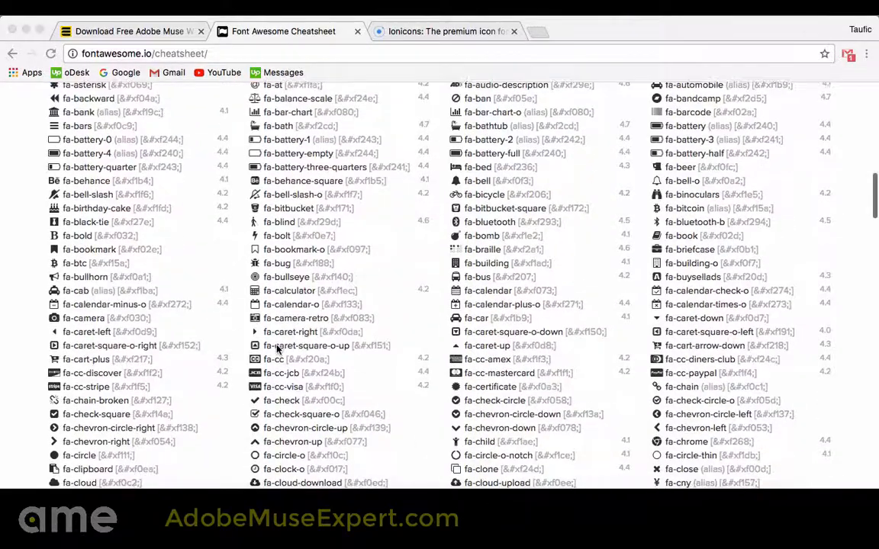
scroll(278, 349, "down", 14)
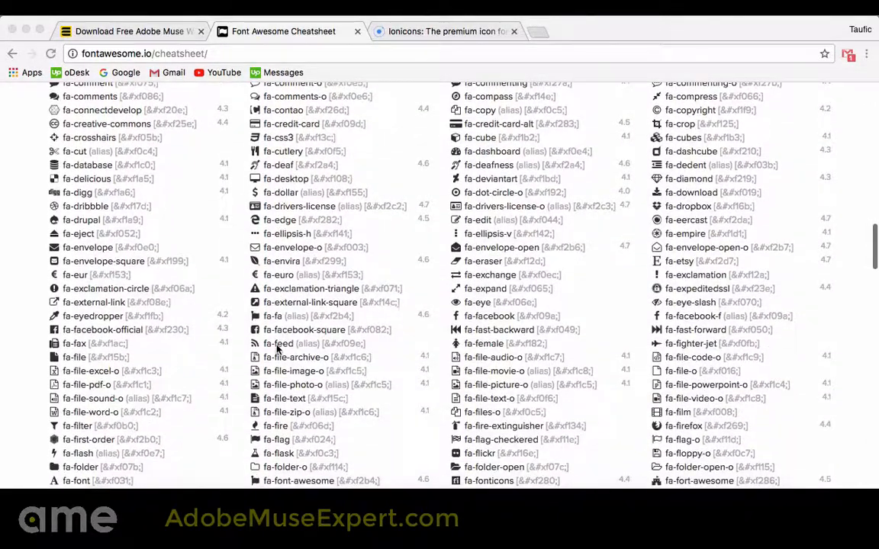
scroll(278, 349, "down", 10)
scroll(278, 349, "down", 6)
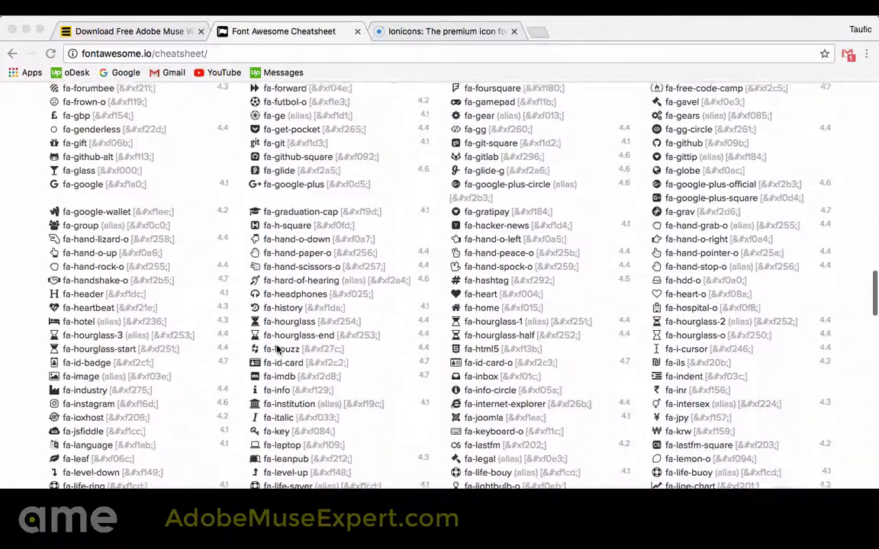
scroll(252, 343, "down", 1)
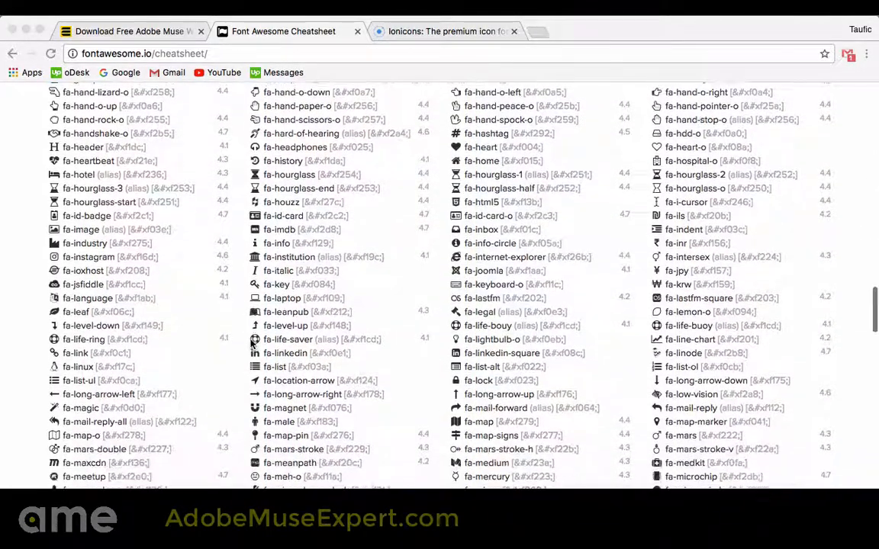
scroll(274, 286, "down", 1)
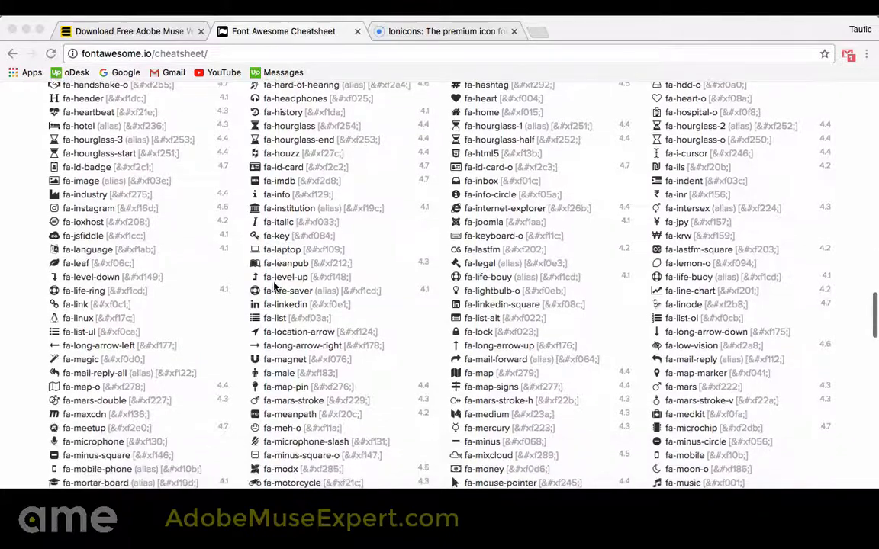
scroll(221, 117, "up", 15)
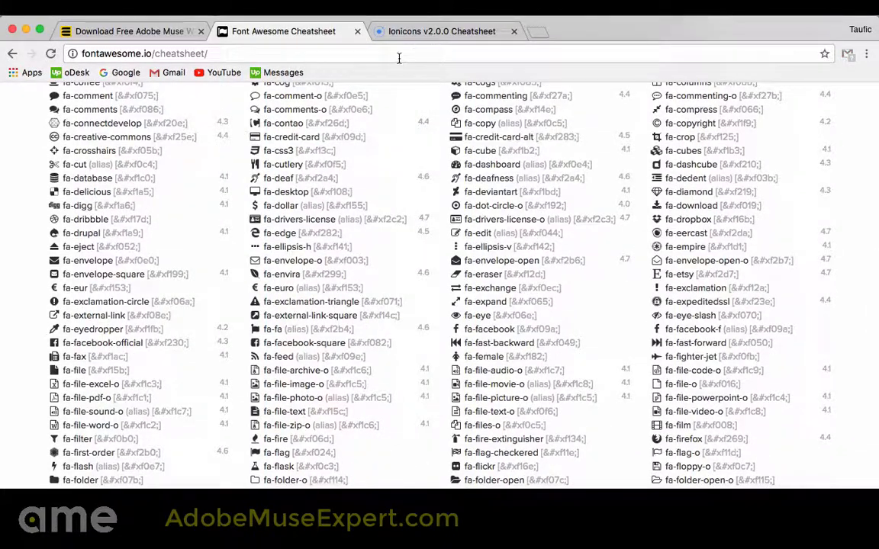
scroll(367, 186, "up", 1)
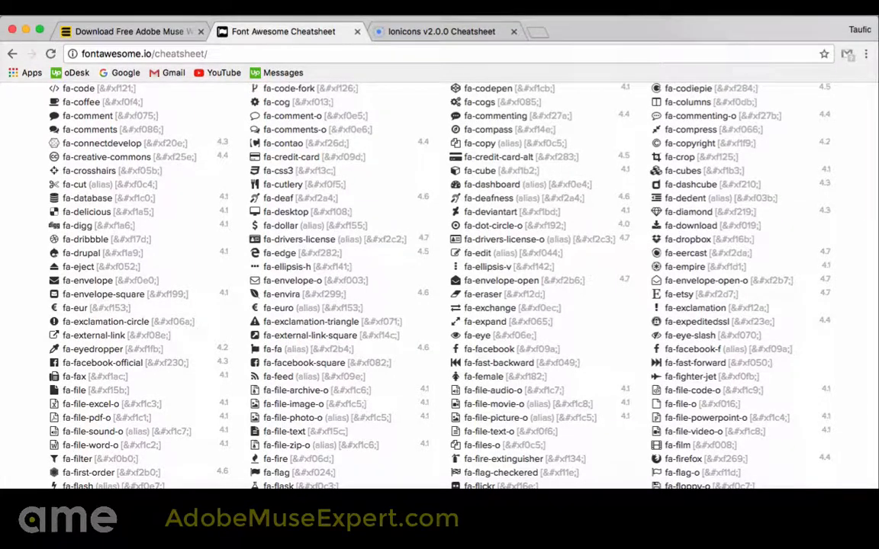
Search the cheatsheet page for "facebook" and copy the icon glyph beside fa-facebook
key("super+f")
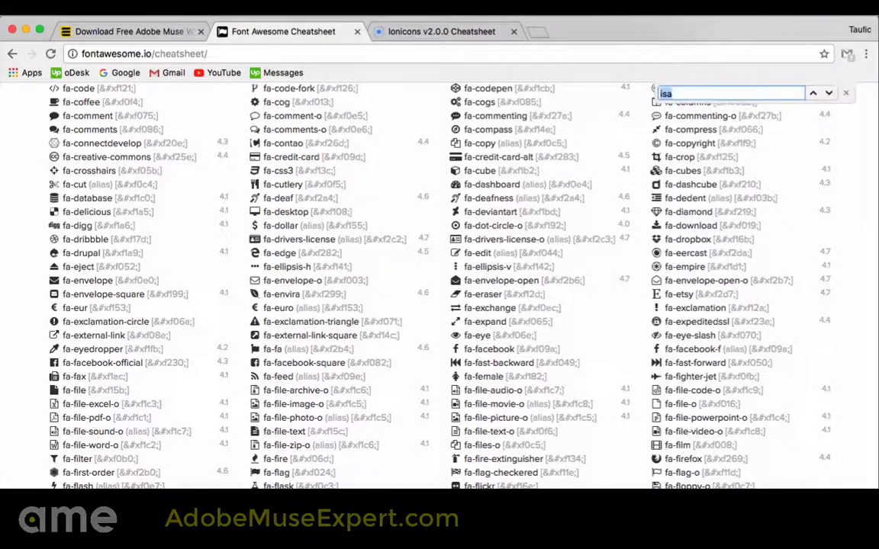
key("BackSpace")
type("faceb")
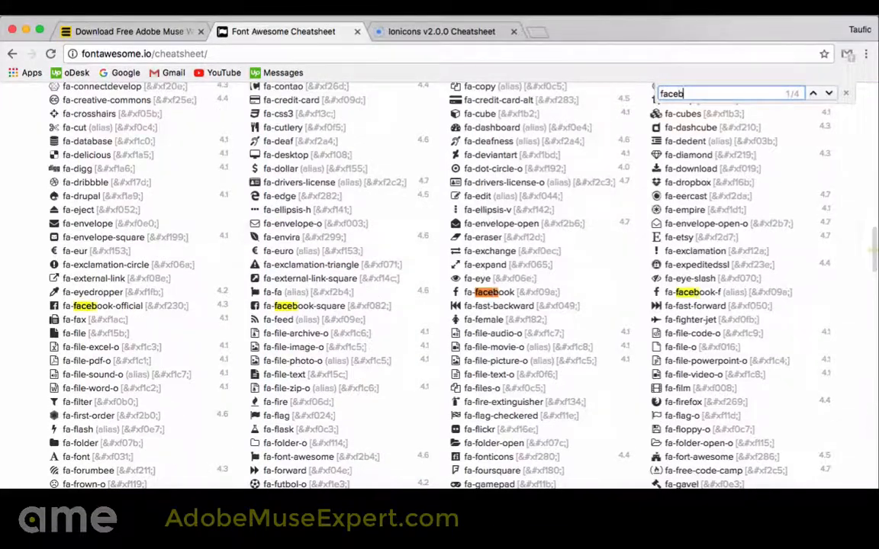
type("ook")
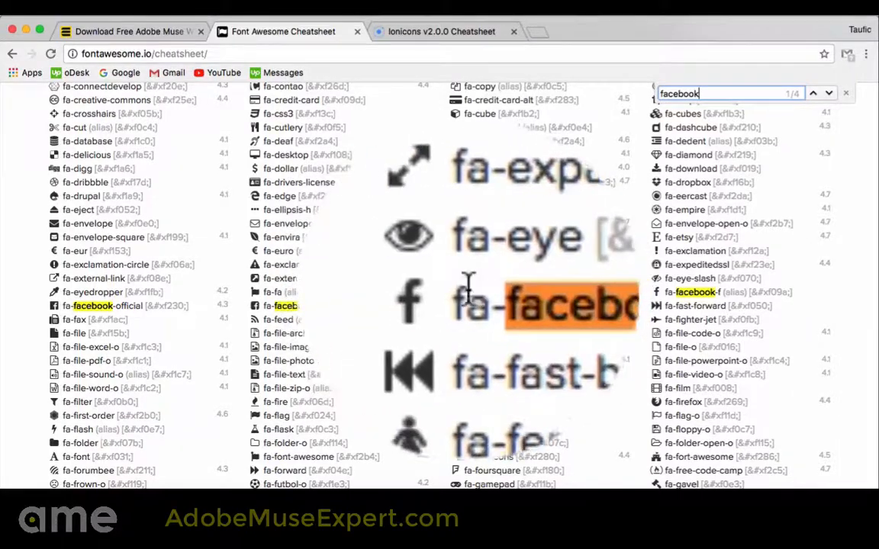
left_click_drag(453, 293, 458, 293)
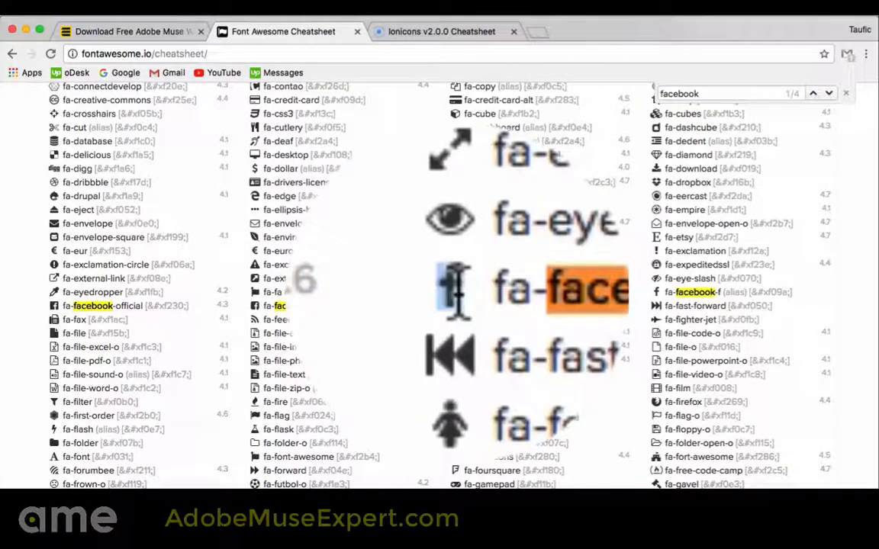
Switch to Adobe Muse, draw a small text frame in the page's upper-left area and paste the copied icon glyph into it
left_click(679, 503)
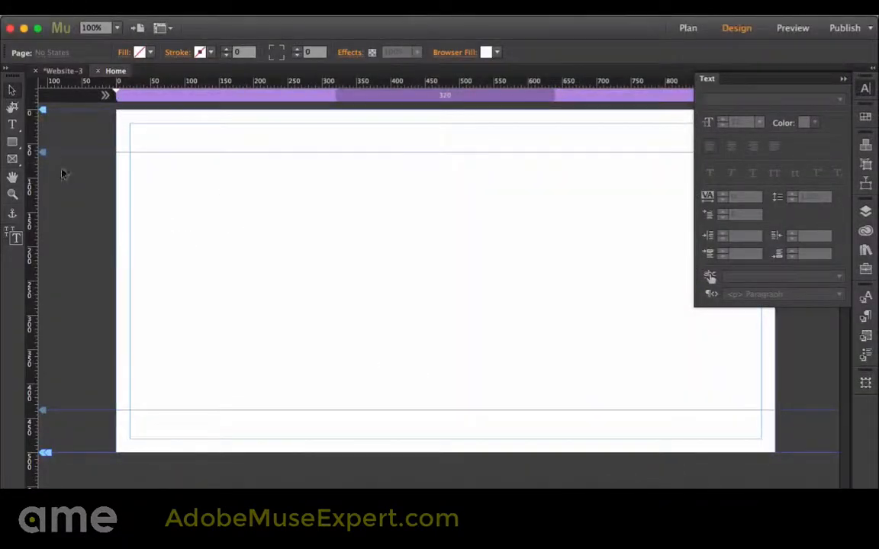
left_click(12, 124)
left_click_drag(158, 192, 212, 241)
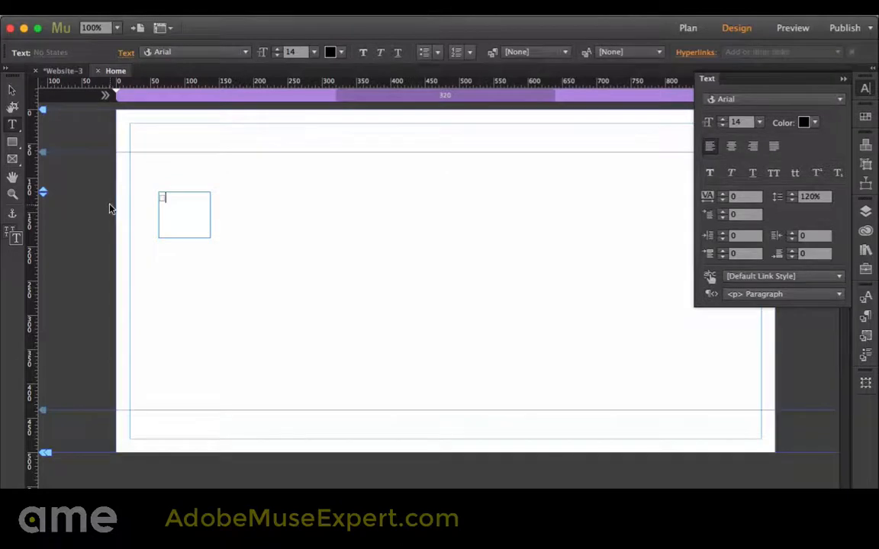
left_click(13, 90)
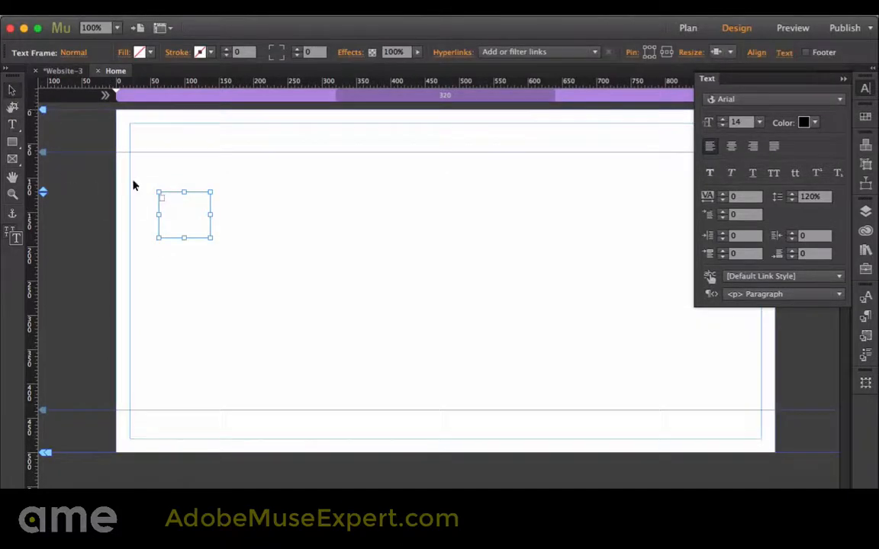
Apply the FontAwesome web font to the pasted icon and set its size to 50
left_click(745, 105)
scroll(663, 318, "up", 3)
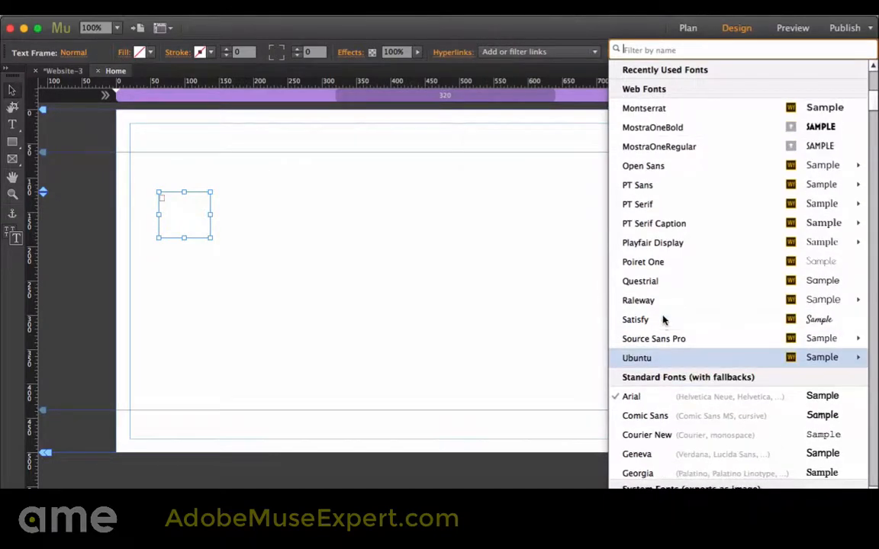
scroll(666, 149, "up", 7)
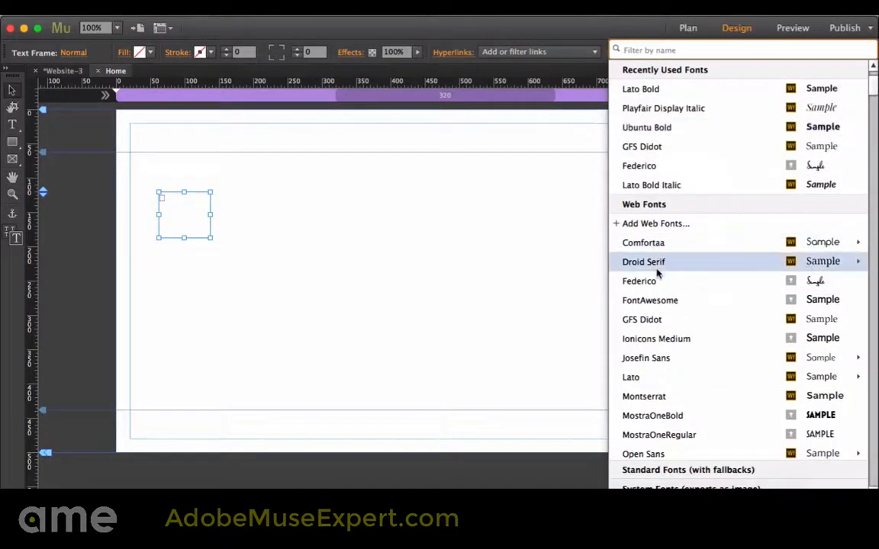
left_click(656, 302)
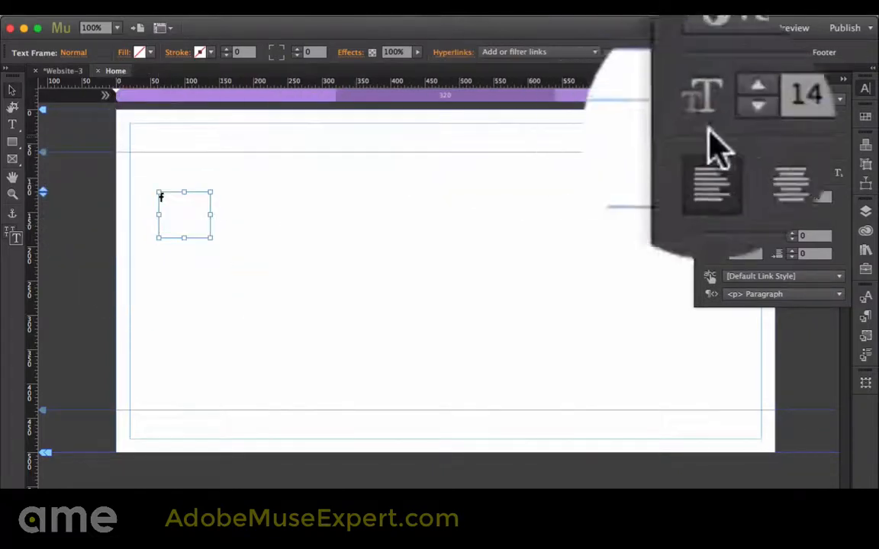
left_click(722, 118)
left_click(722, 118)
left_click(722, 118)
left_click(722, 118)
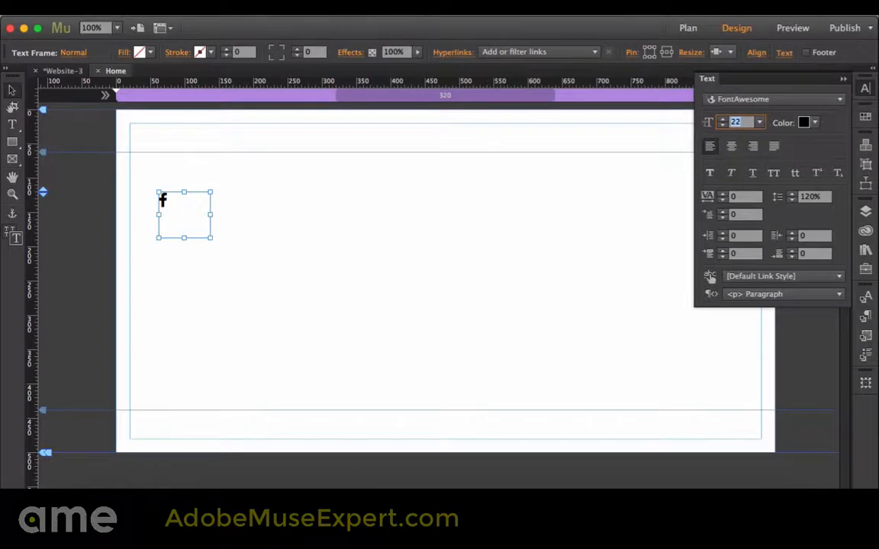
type("50")
key("Return")
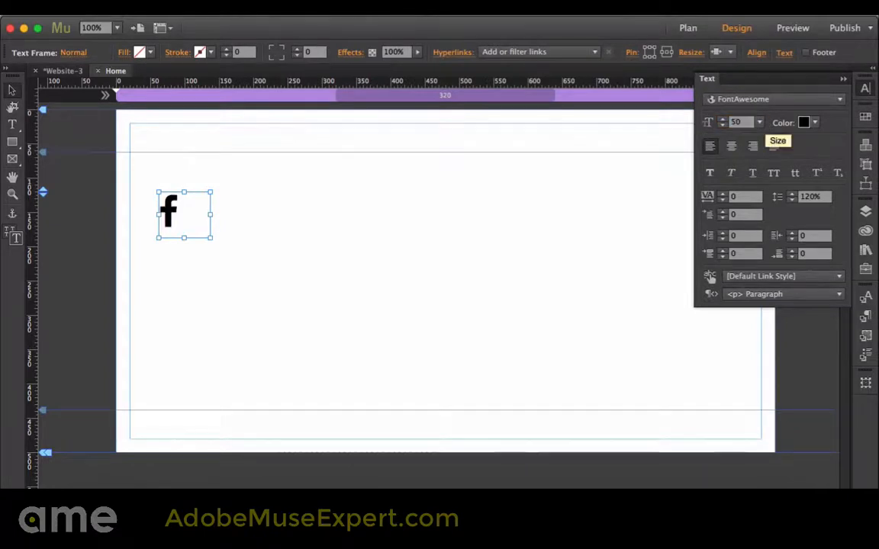
Color the Facebook icon orange (#F25824) and center it horizontally in its text frame
left_click(812, 123)
left_click(784, 157)
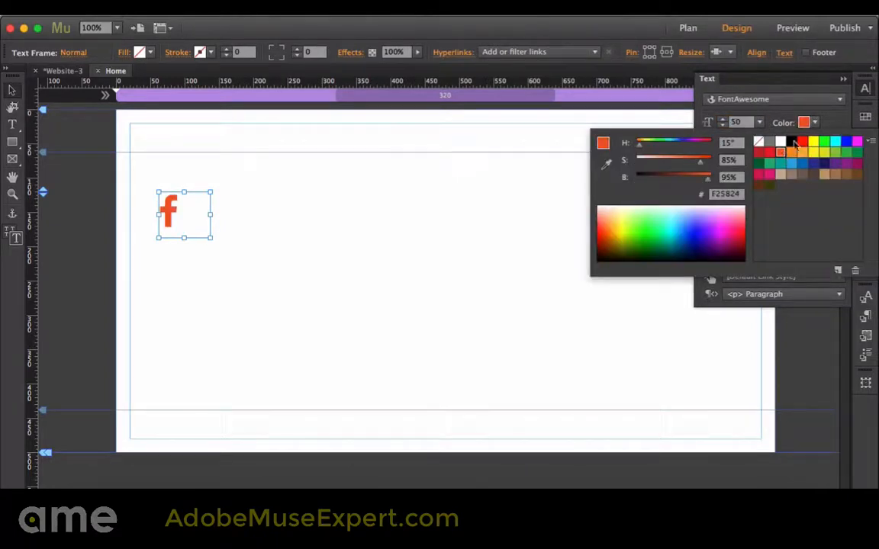
left_click(732, 148)
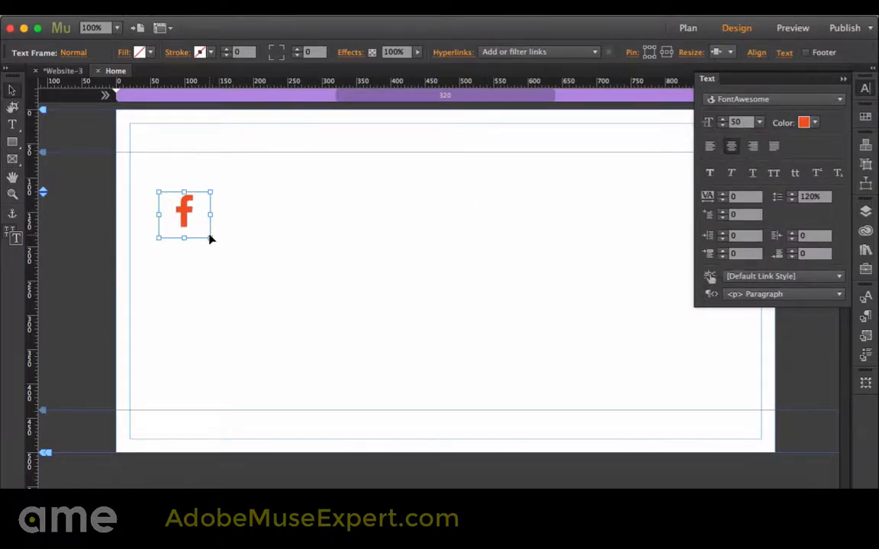
Enlarge the icon's text frame to about 258 by 270 px and set the icon's font size to 600
left_click_drag(212, 239, 335, 377)
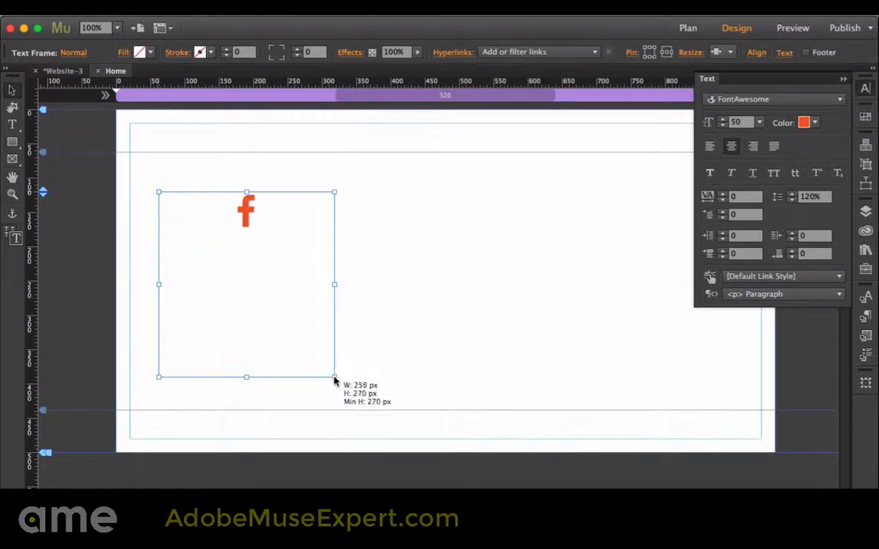
double_click(737, 123)
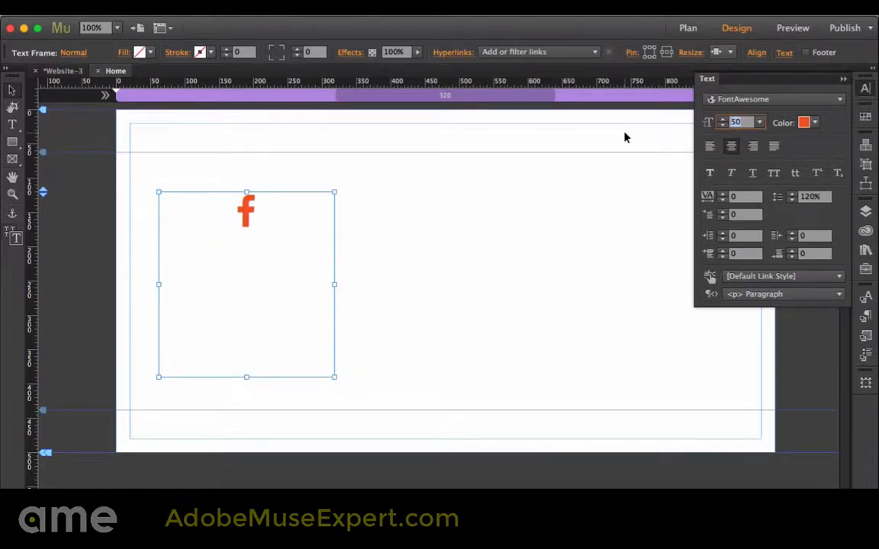
type("600")
key("Return")
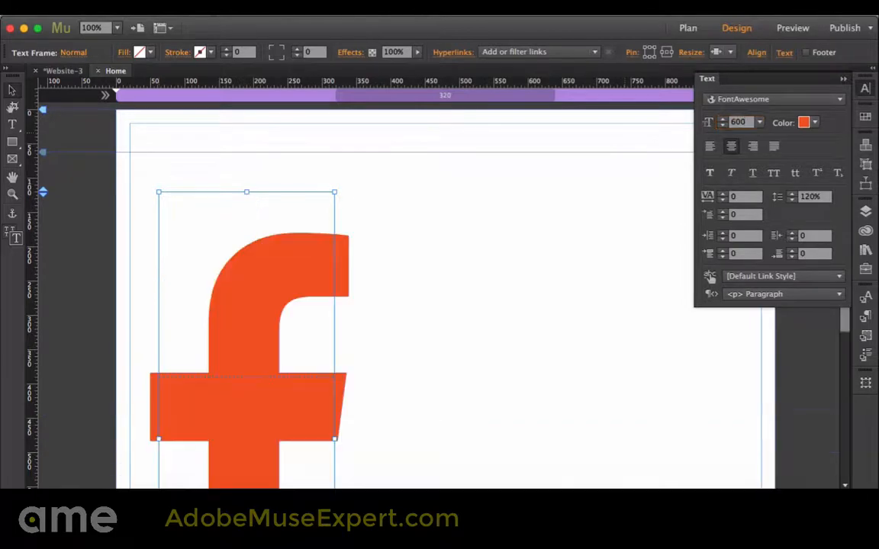
Widen the icon's text frame until the oversized glyph fits completely between its sides
scroll(458, 267, "down", 3)
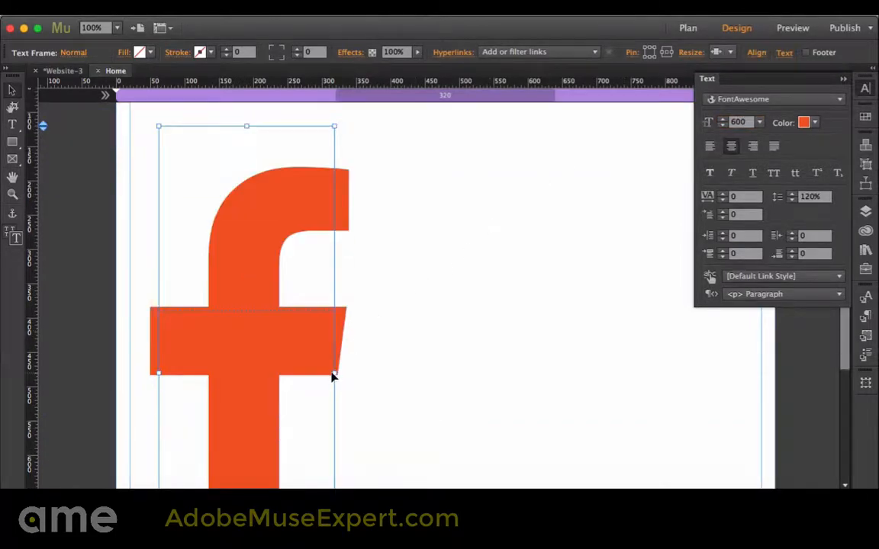
left_click_drag(336, 374, 520, 367)
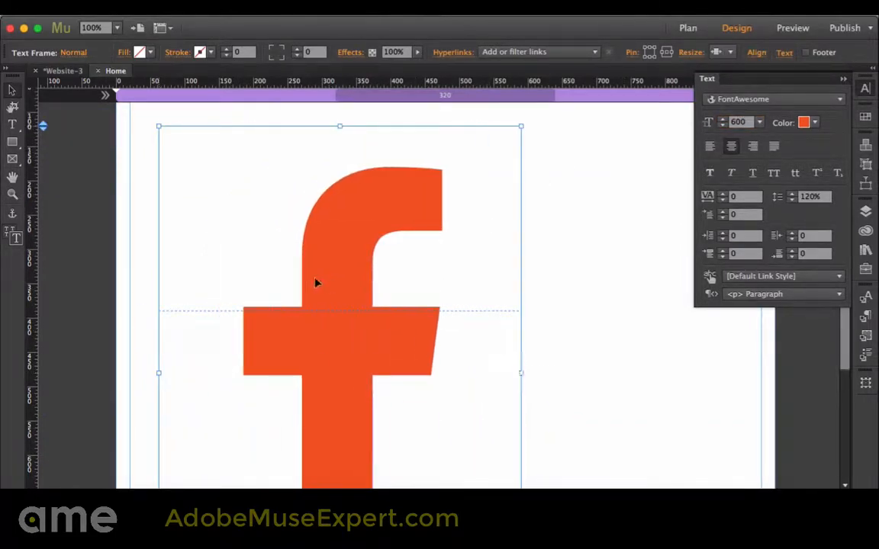
scroll(313, 282, "down", 1)
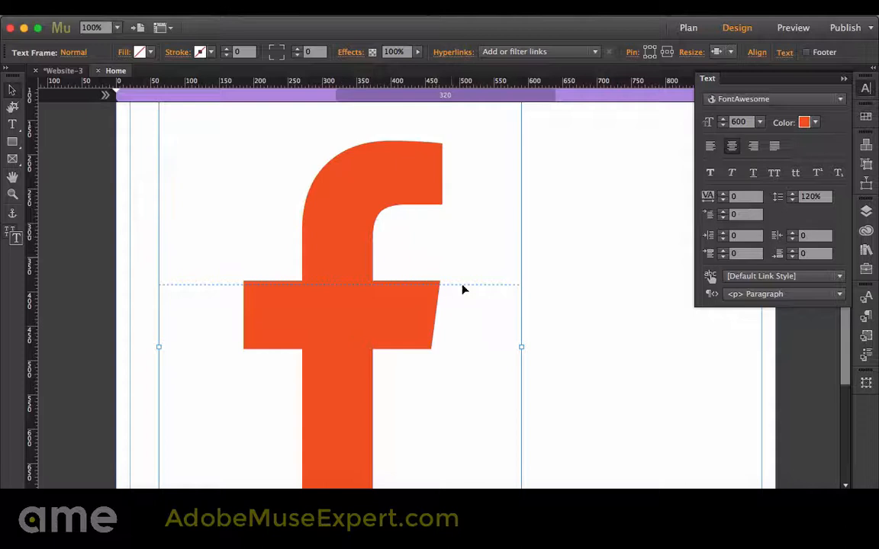
Set the Facebook icon's font size to 30 and shrink its text frame tightly around the glyph
left_click(739, 122)
type("30")
key("Return")
scroll(324, 93, "up", 3)
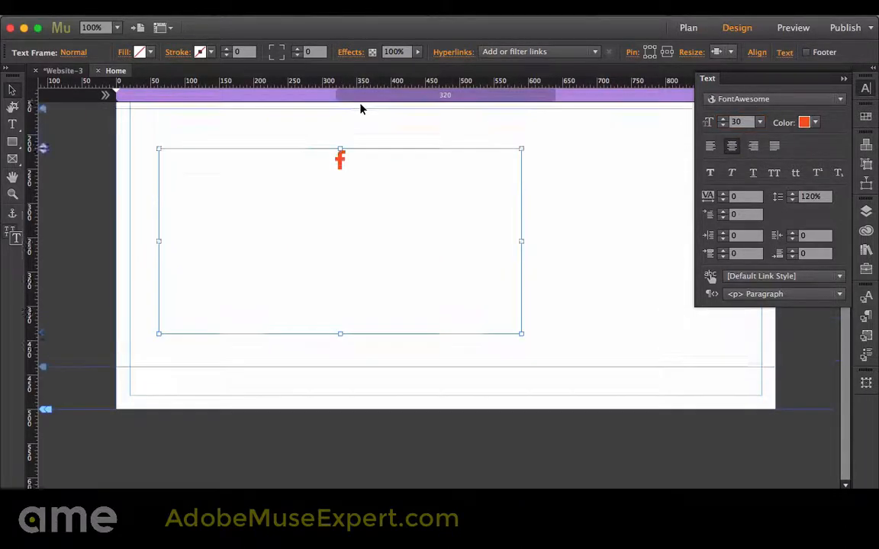
left_click_drag(519, 377, 180, 217)
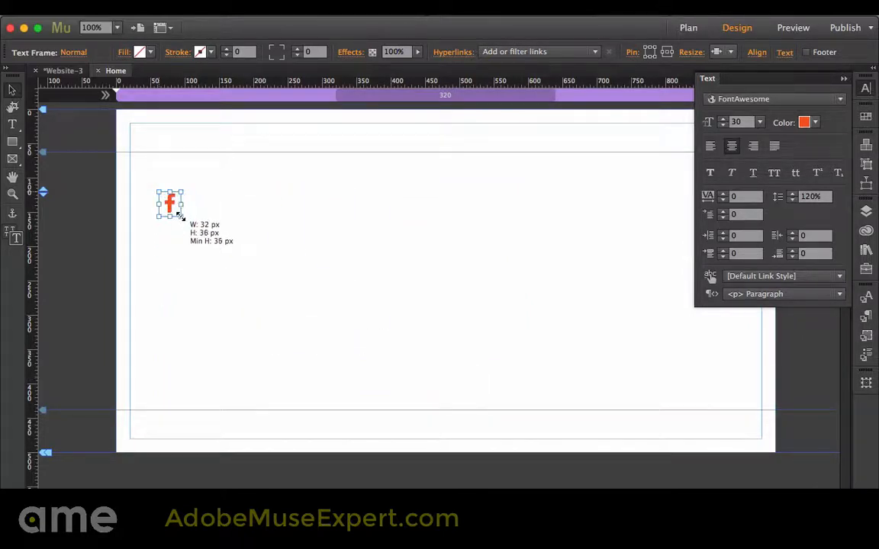
Open the hyperlink choices for the icon's text frame
left_click(540, 51)
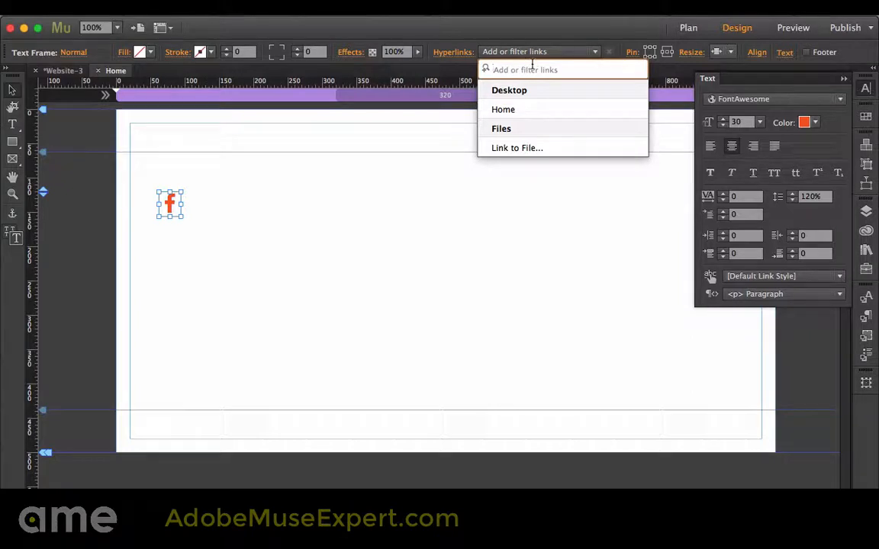
left_click(285, 308)
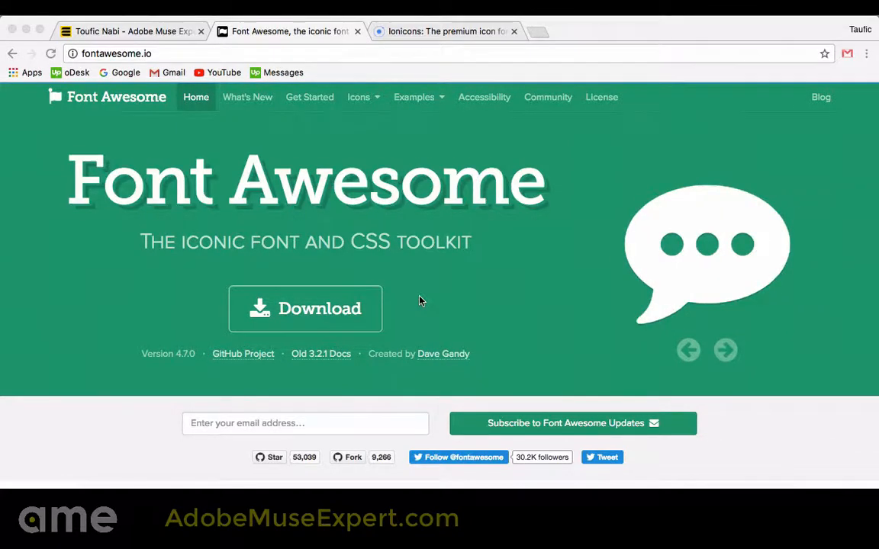
Download the free Font Awesome 4 package from fontawesome.io, declining the Font Awesome Pro offer
scroll(420, 301, "down", 1)
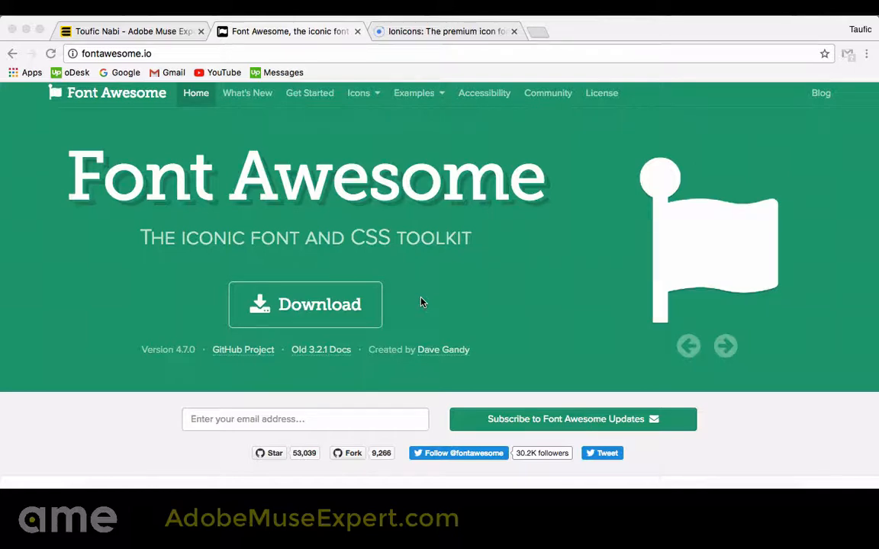
left_click(447, 32)
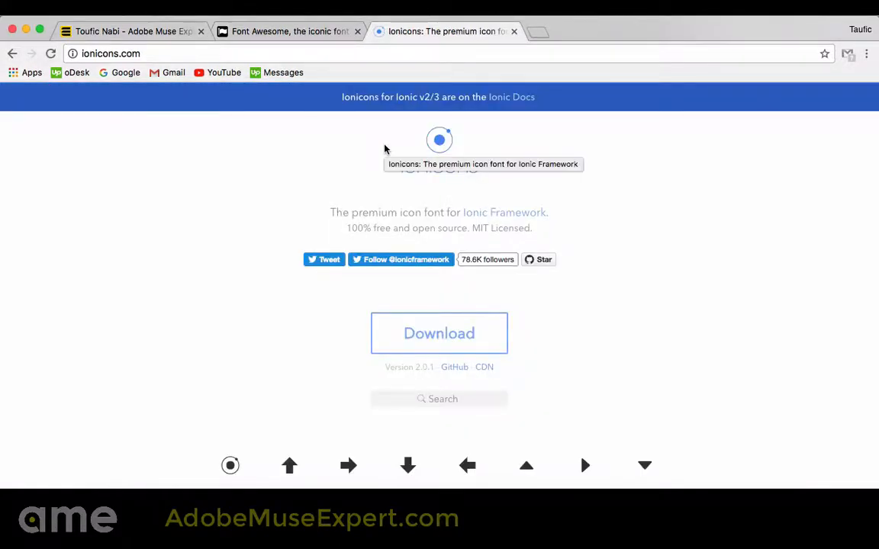
left_click(286, 31)
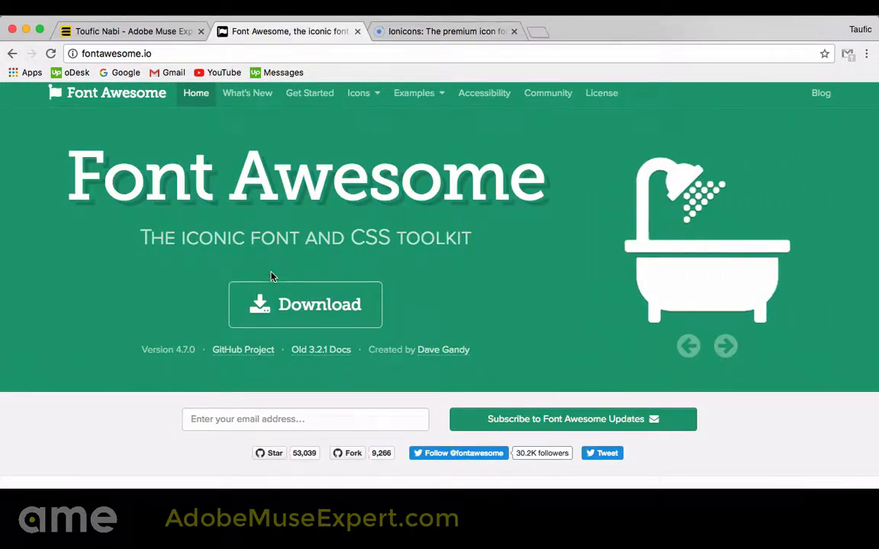
left_click(285, 310)
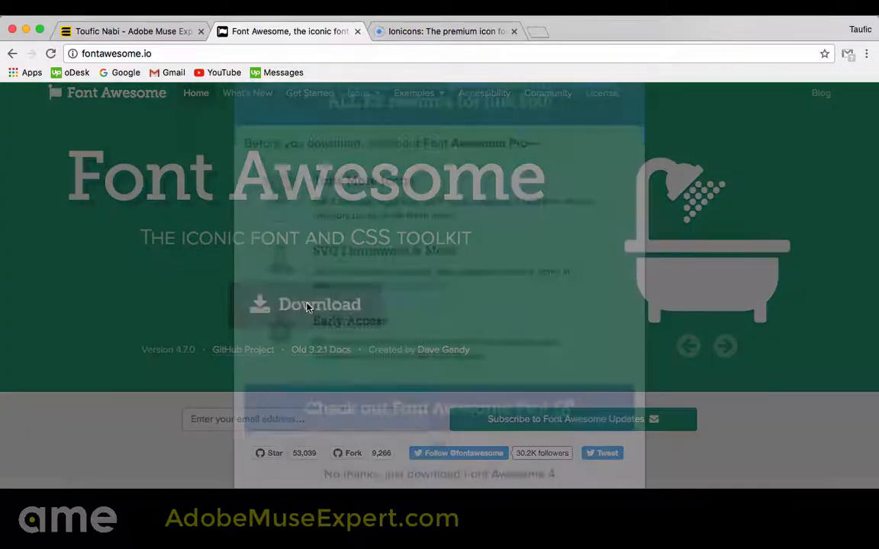
scroll(353, 348, "down", 3)
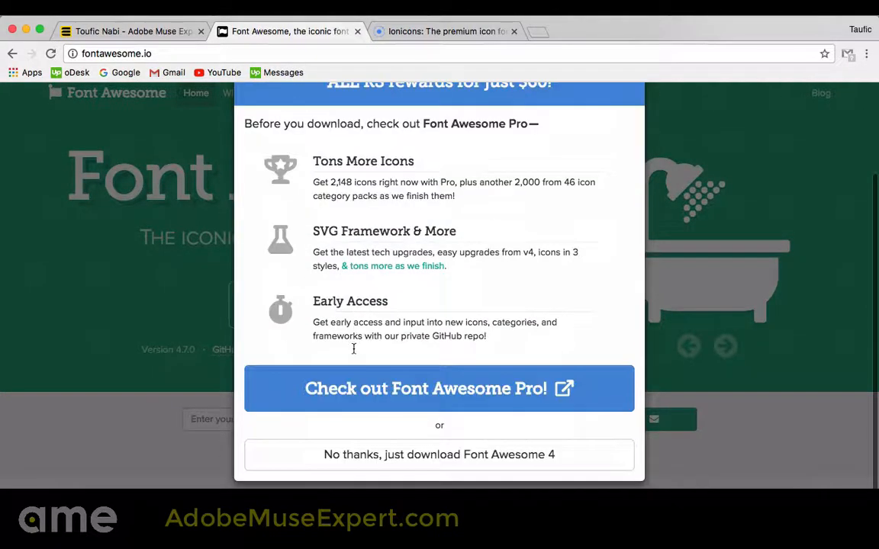
left_click(382, 459)
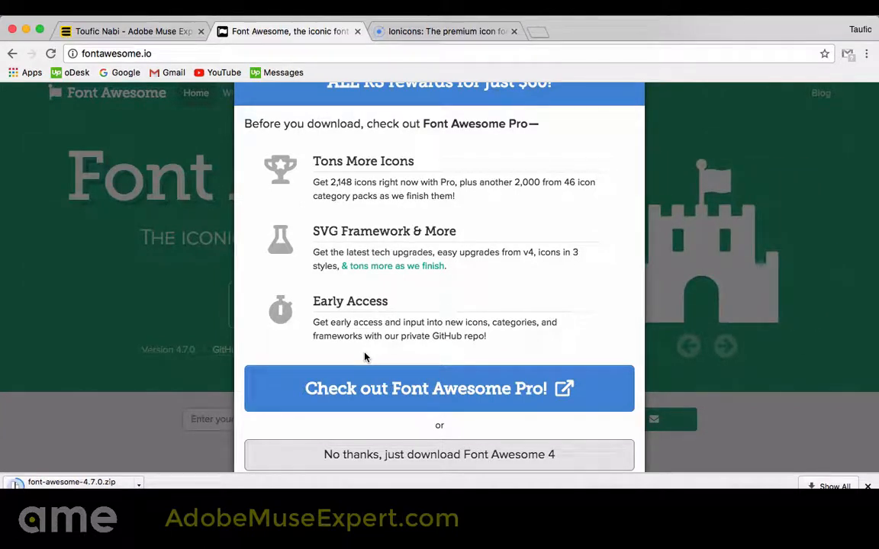
left_click(218, 350)
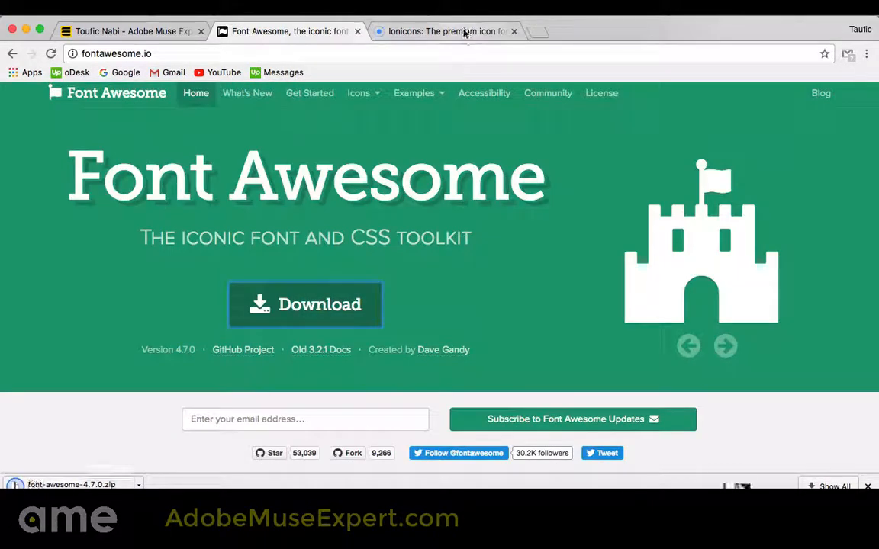
Download the Ionicons version 2.0.1 icon font package from ionicons.com
left_click(462, 32)
scroll(439, 171, "down", 2)
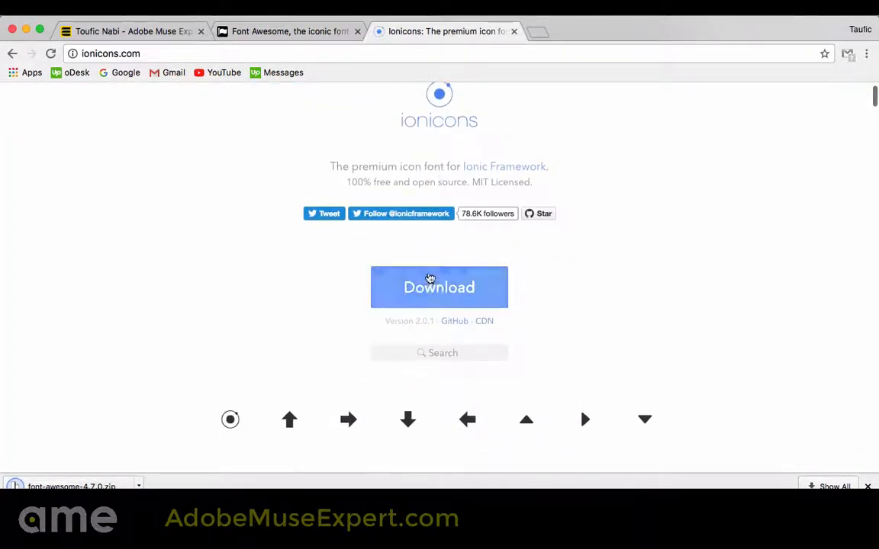
scroll(429, 286, "down", 1)
left_click(441, 264)
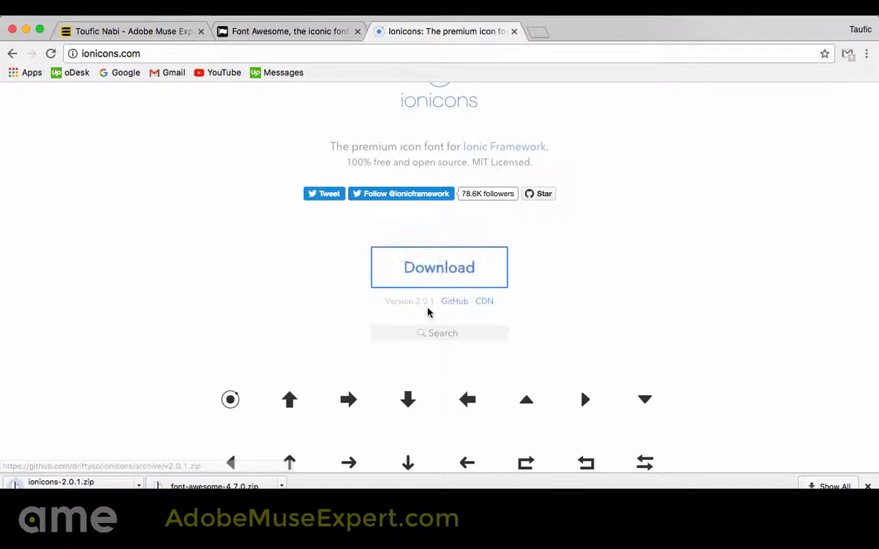
scroll(428, 311, "down", 1)
scroll(428, 309, "up", 1)
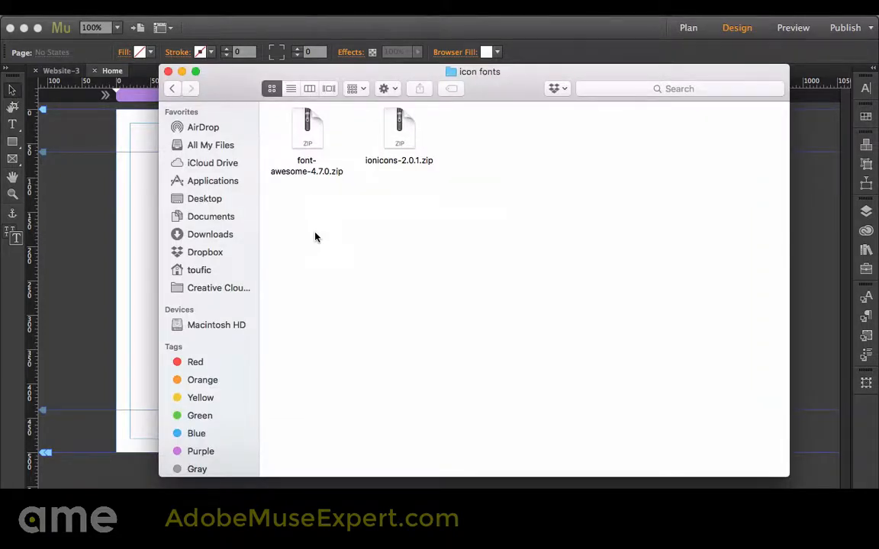
Extract font-awesome-4.7.0.zip in the icon fonts folder and open the extracted folder
left_click(309, 133)
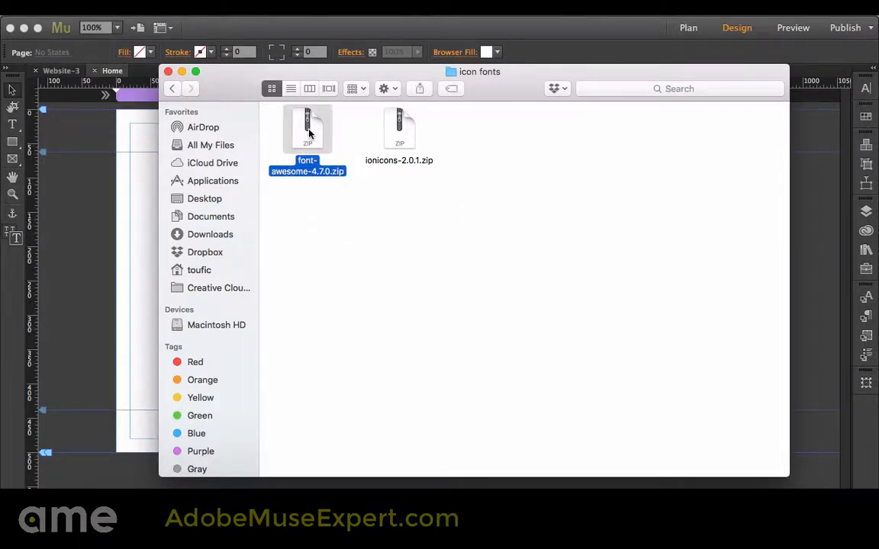
double_click(309, 133)
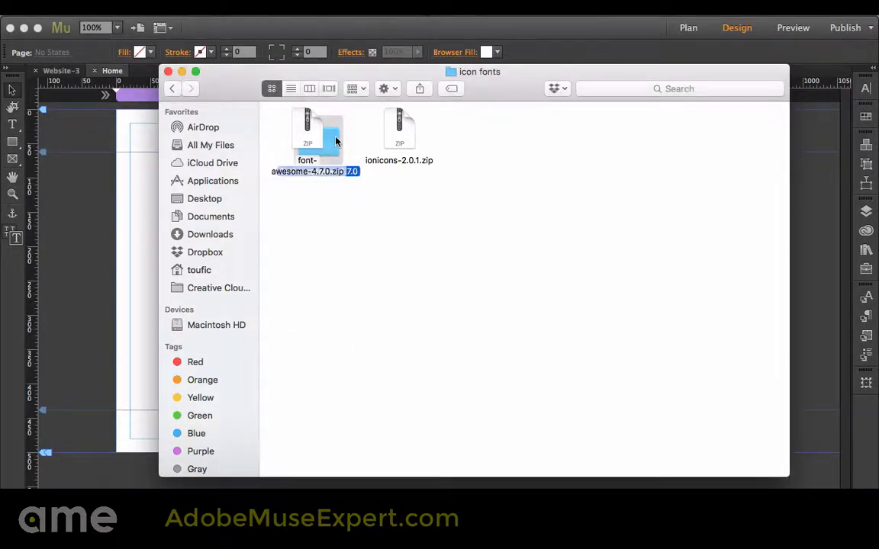
double_click(318, 213)
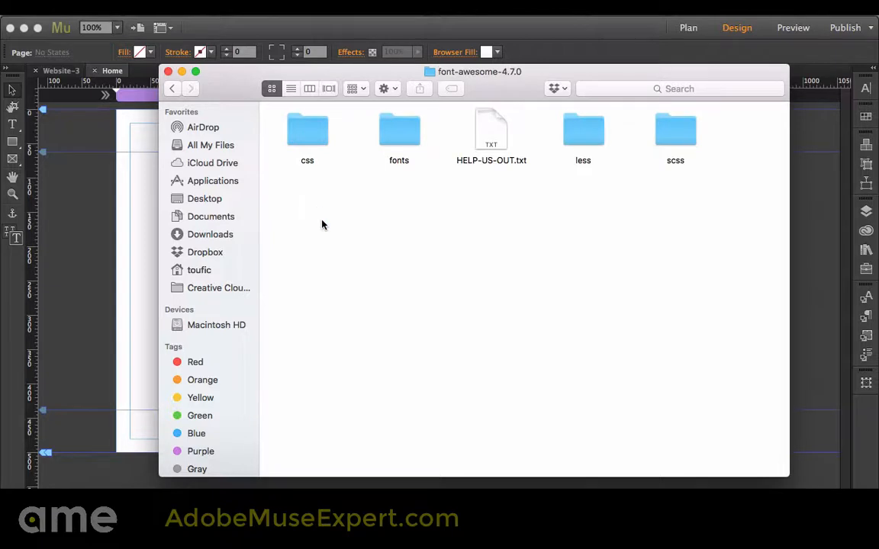
Open the fonts folder, preview fontawesome-webfont.ttf as an installable system font, and close the preview
double_click(400, 132)
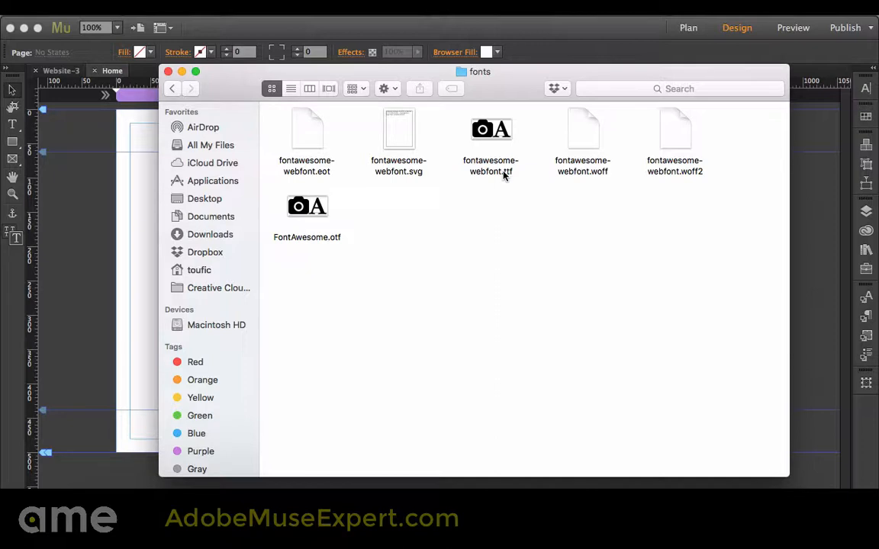
double_click(493, 133)
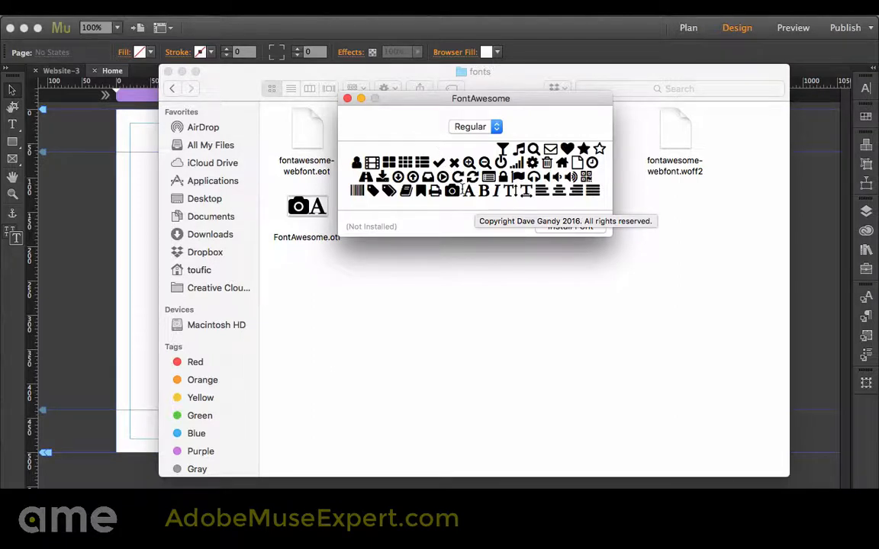
left_click(348, 99)
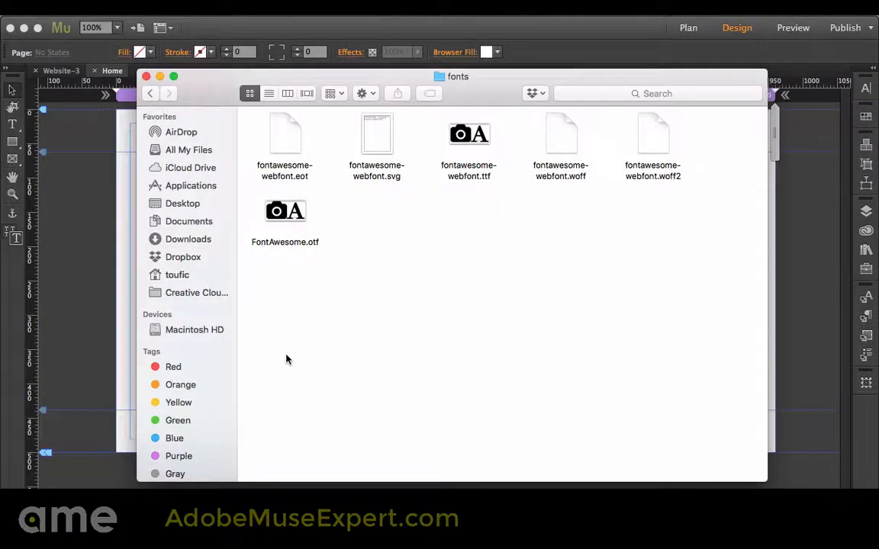
Switch back to Adobe Muse and start adding new self-hosted web fonts to the site
left_click(116, 282)
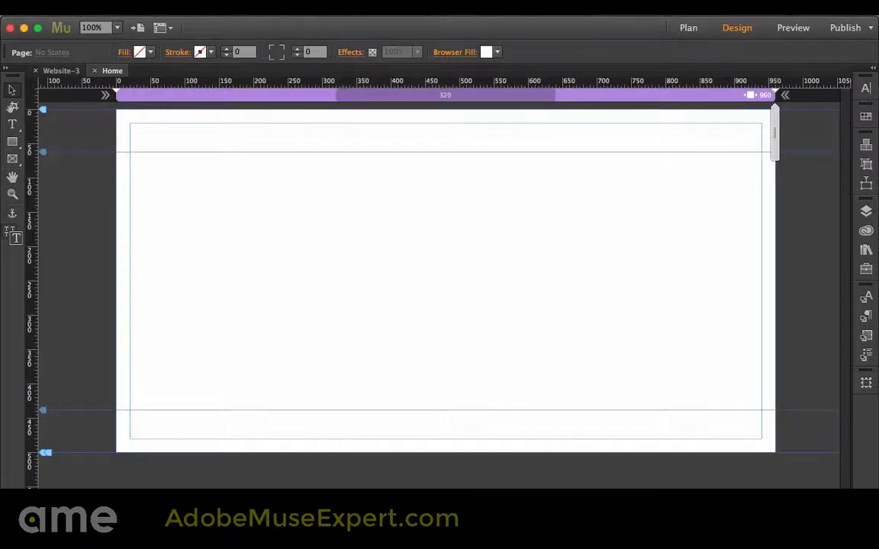
left_click(131, 7)
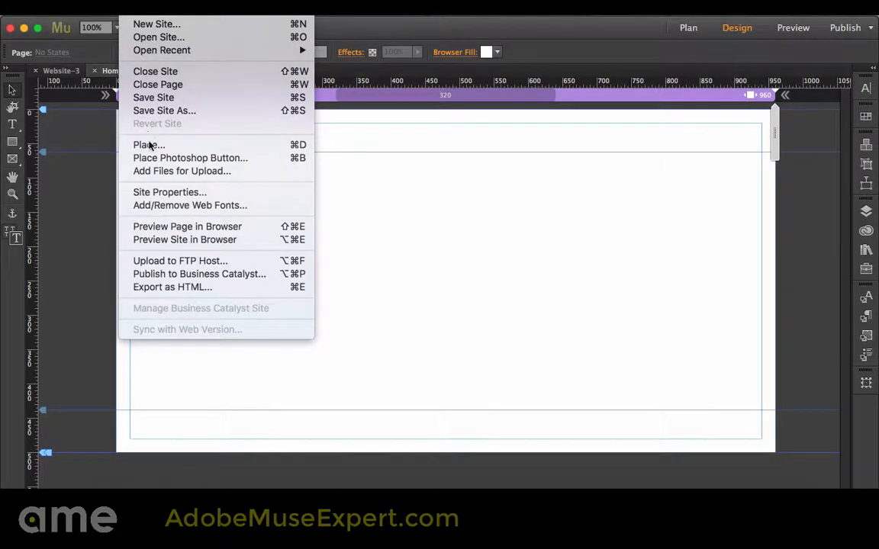
left_click(159, 207)
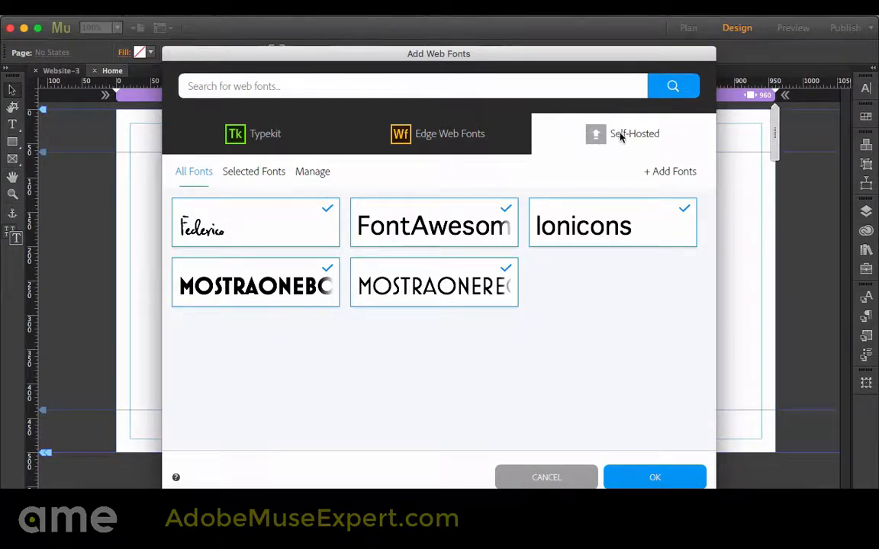
left_click(662, 172)
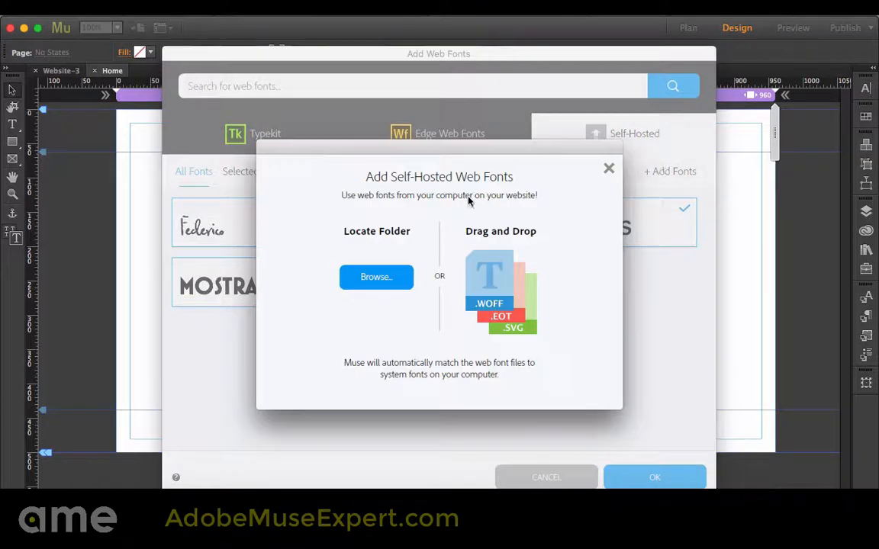
left_click(378, 278)
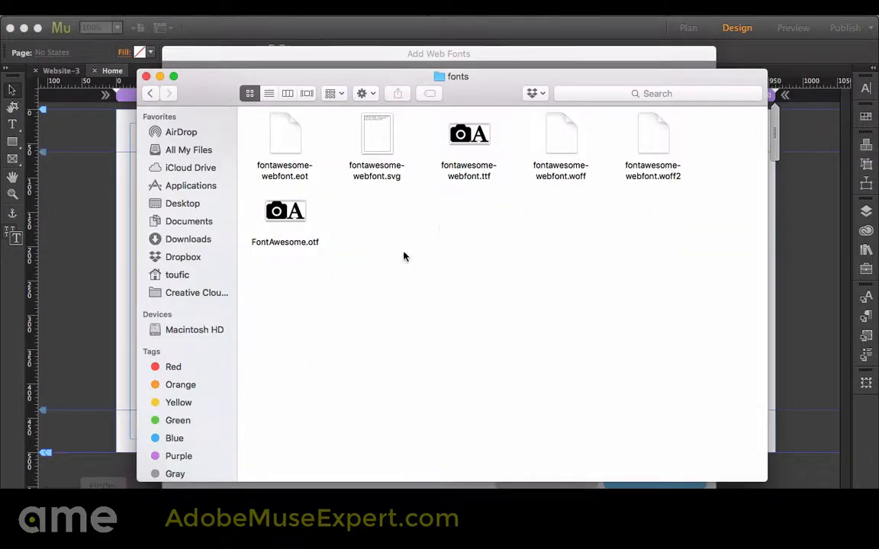
Supply the fontawesome-webfont .eot, .svg and .woff files from the Finder fonts folder as self-hosted web fonts
left_click_drag(490, 90, 484, 282)
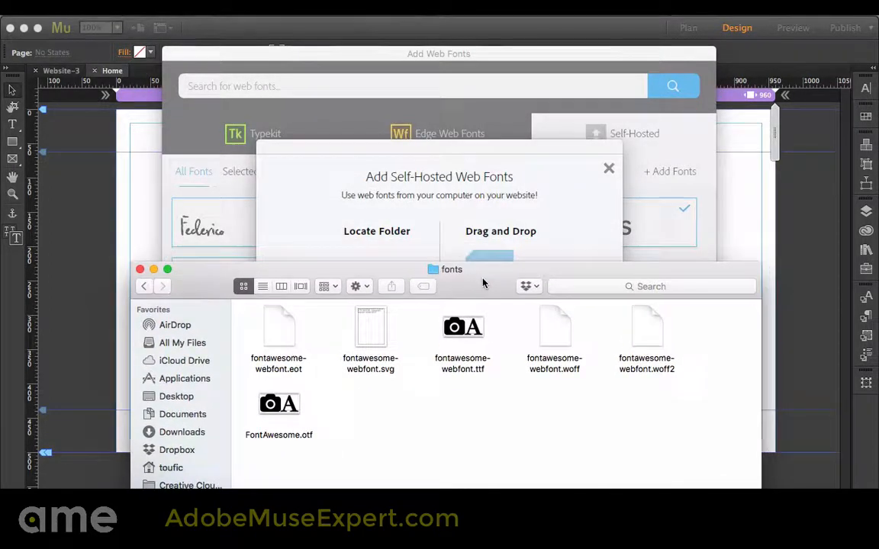
left_click(281, 327)
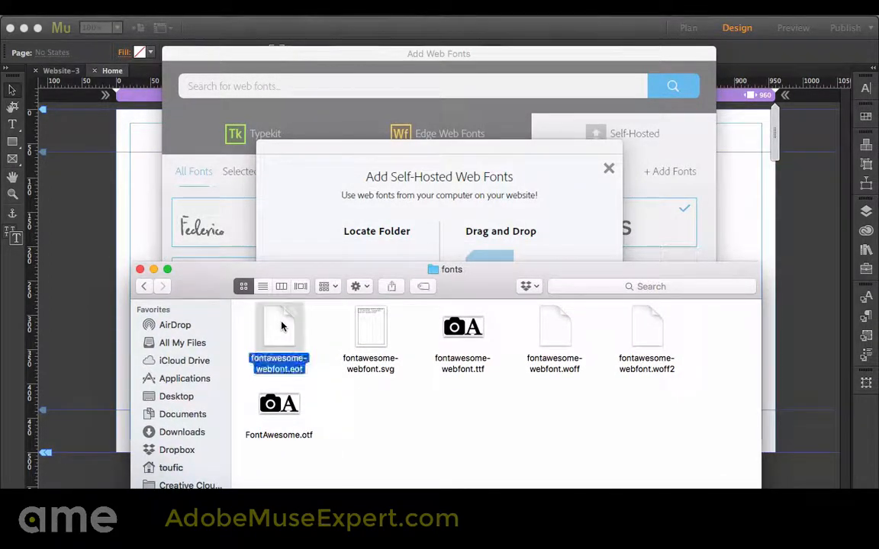
left_click(368, 324, "super")
left_click(557, 352, "super")
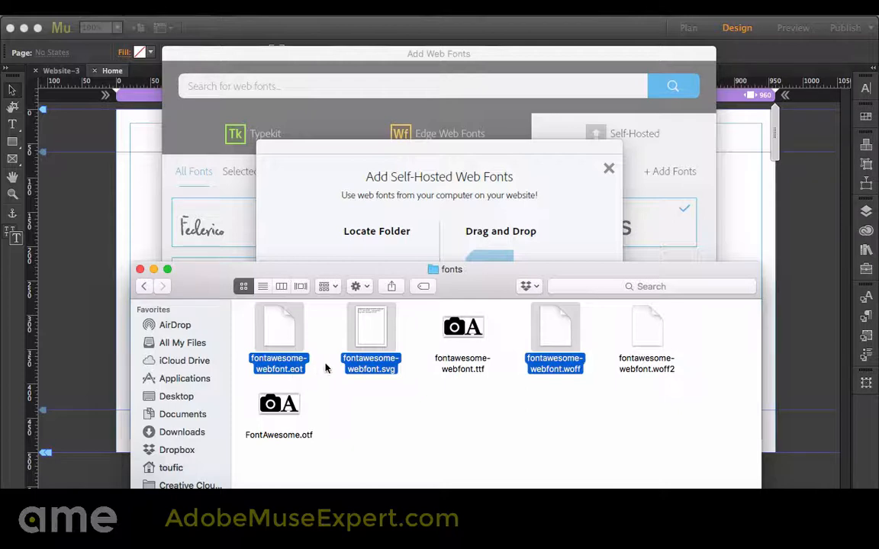
left_click_drag(364, 340, 429, 237)
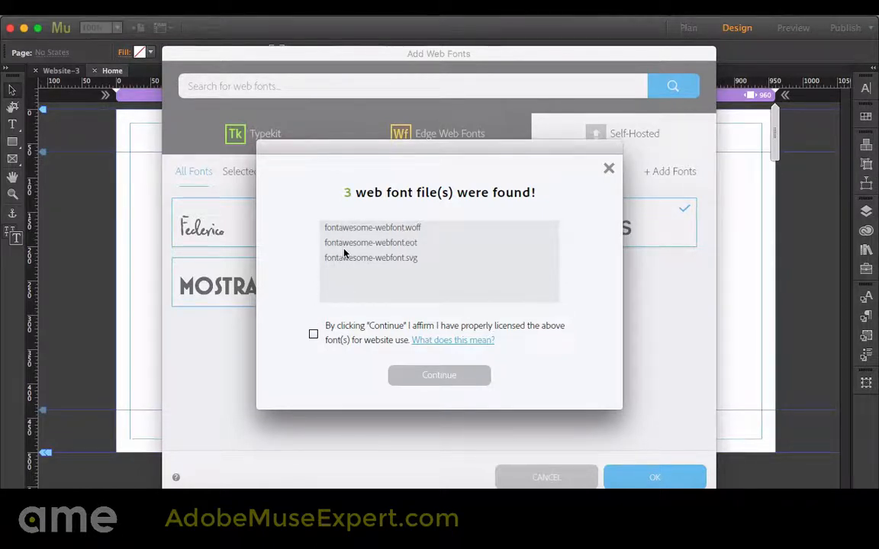
Affirm the website licence for the three Font Awesome files and finish adding the web font
left_click(314, 335)
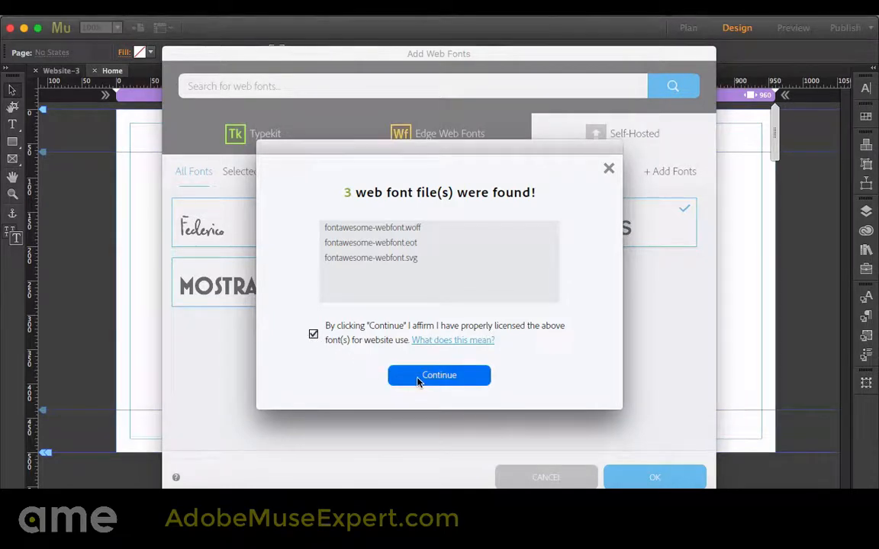
left_click(436, 376)
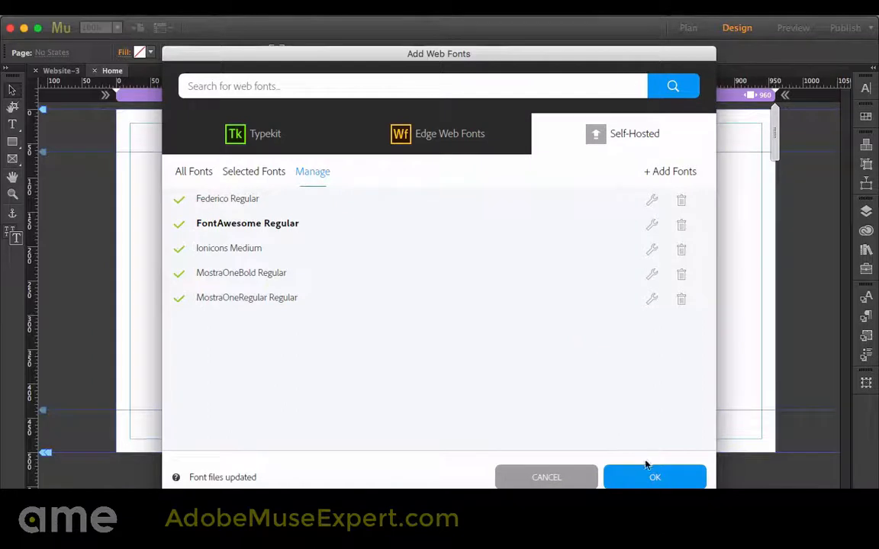
left_click(654, 478)
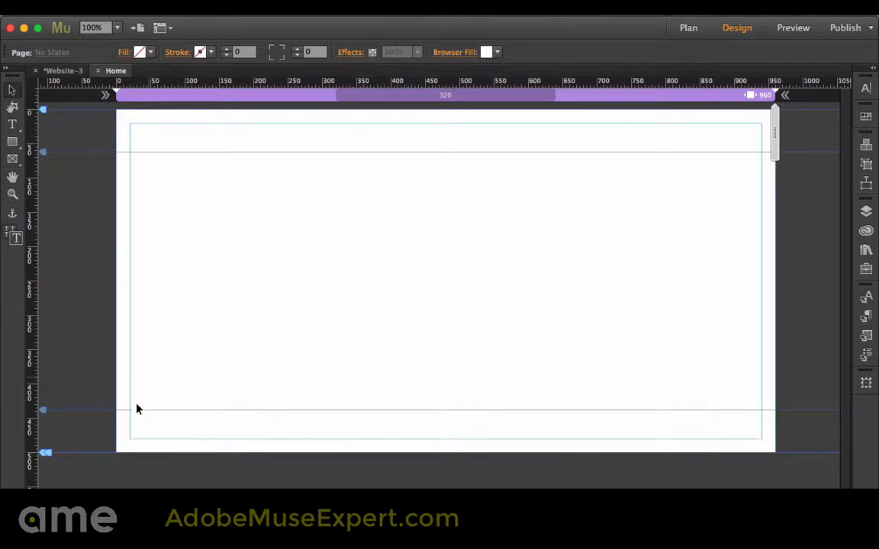
Switch to Finder, examine the font files in the ionicons-2.0.1 fonts folder, and return to Adobe Muse
left_click(103, 505)
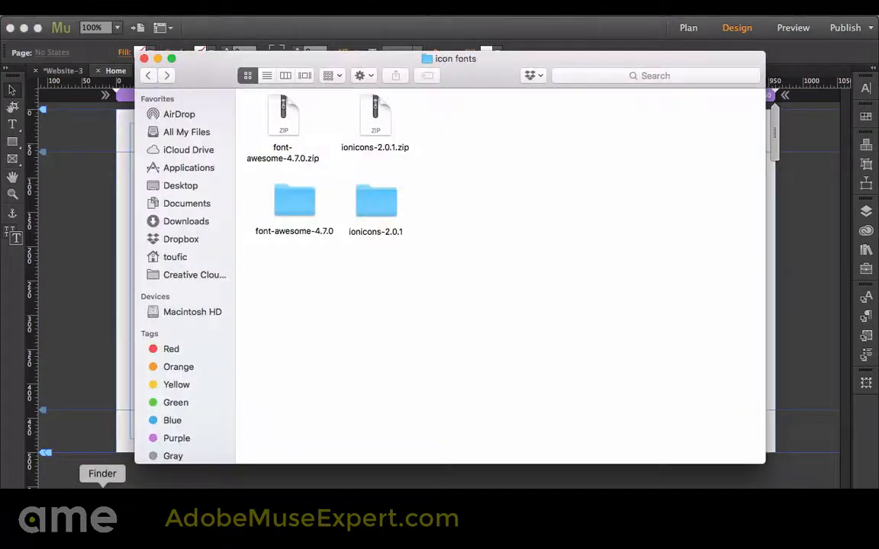
double_click(380, 205)
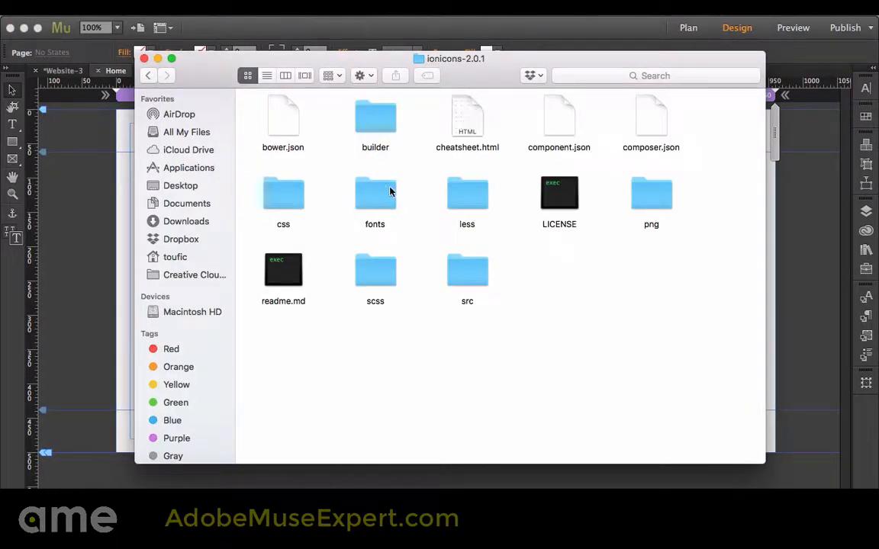
double_click(377, 194)
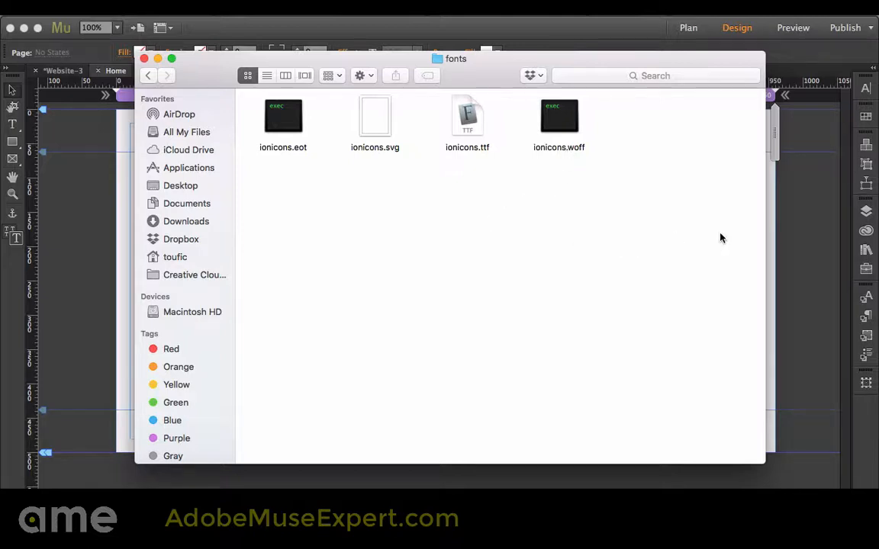
left_click(781, 243)
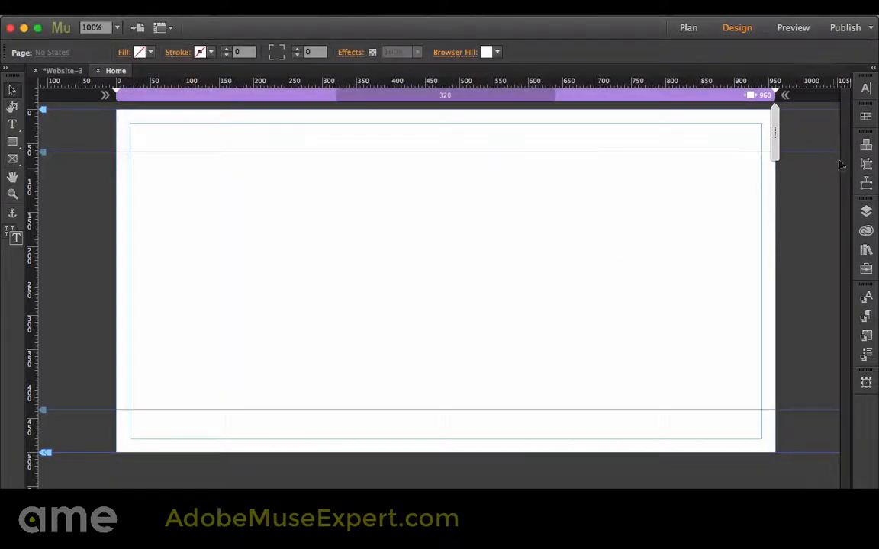
Paste the YouTube icon glyph into the empty dark-outlined circular text frame that uses the FontAwesome font
left_click(865, 89)
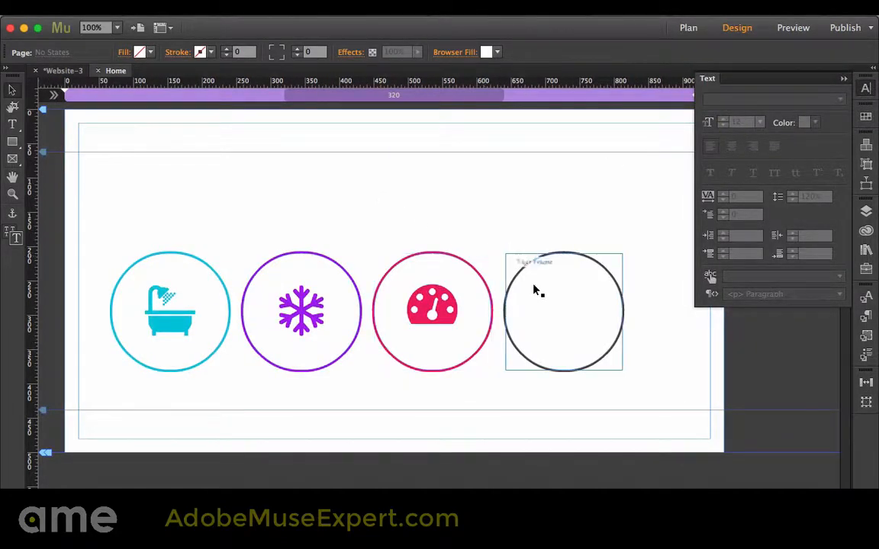
double_click(553, 300)
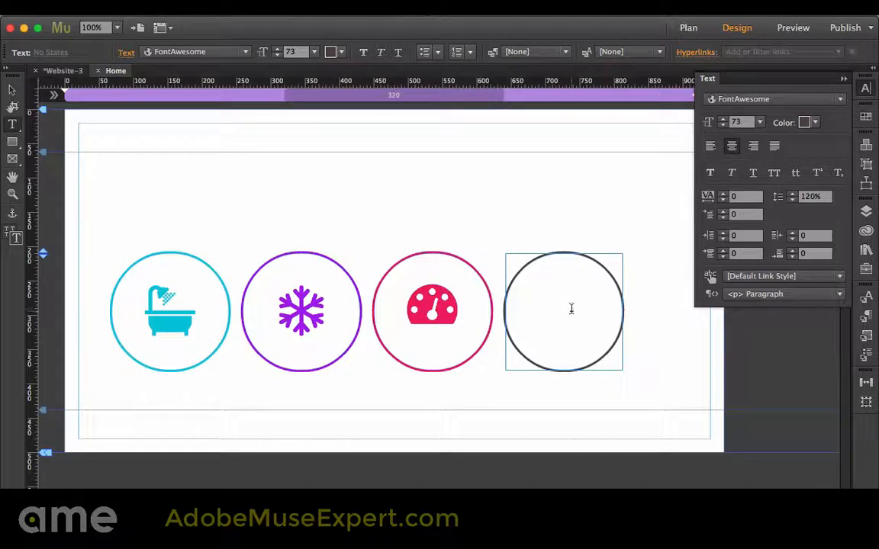
key("super+v")
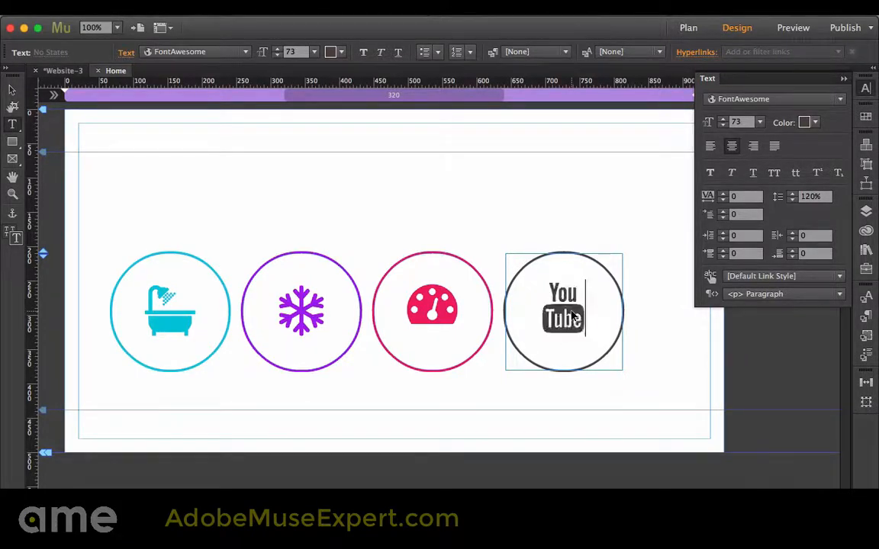
Leave text editing, deselect the YouTube icon's frame, and preview the page in the browser
left_click(12, 89)
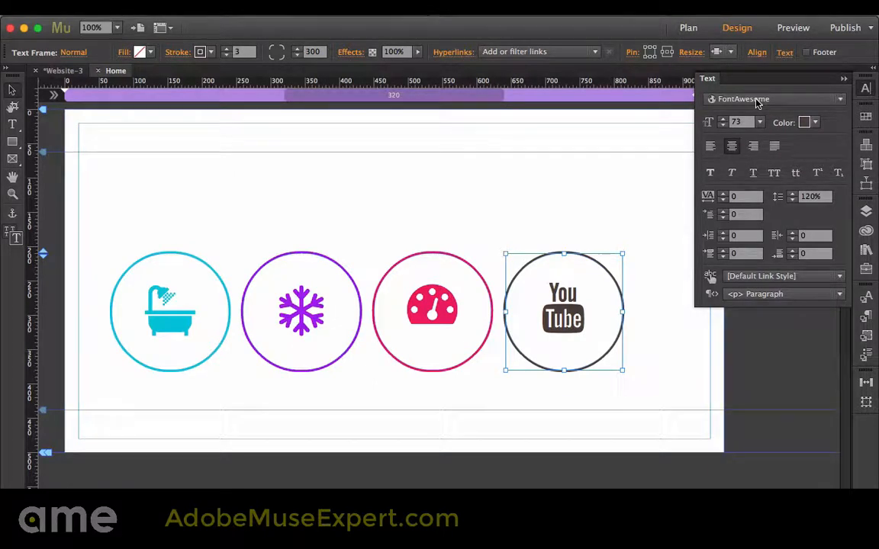
left_click(487, 208)
key("super+shift+e")
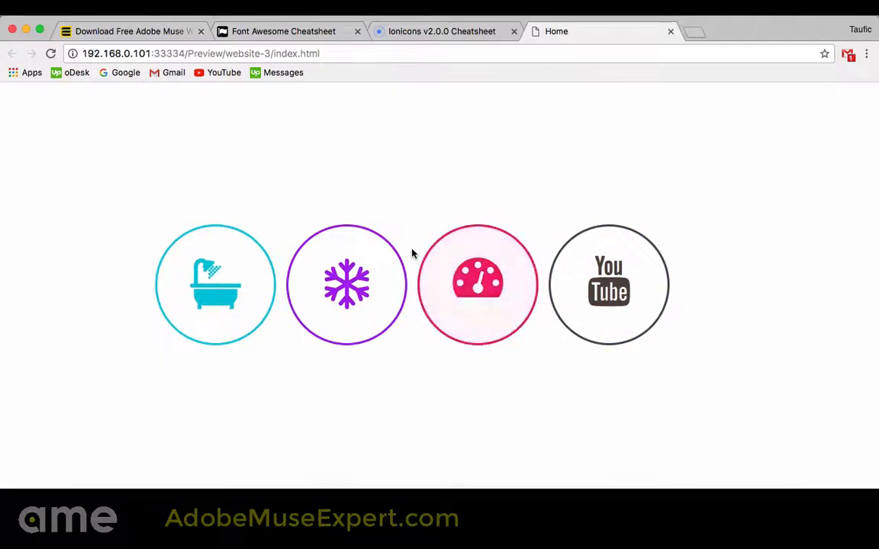